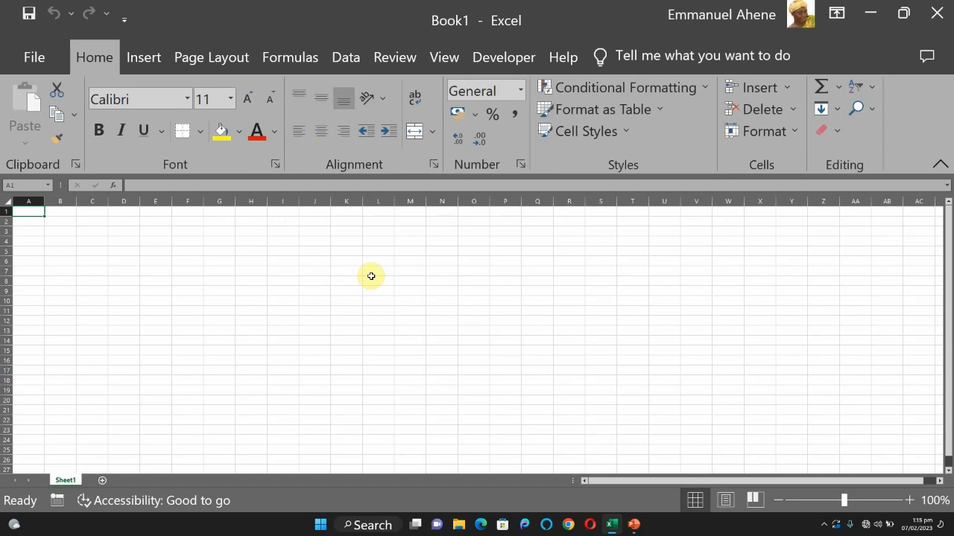
# Step: Enter a sample first name in cell F7 and fill it down through F15
pyautogui.click(181, 269)
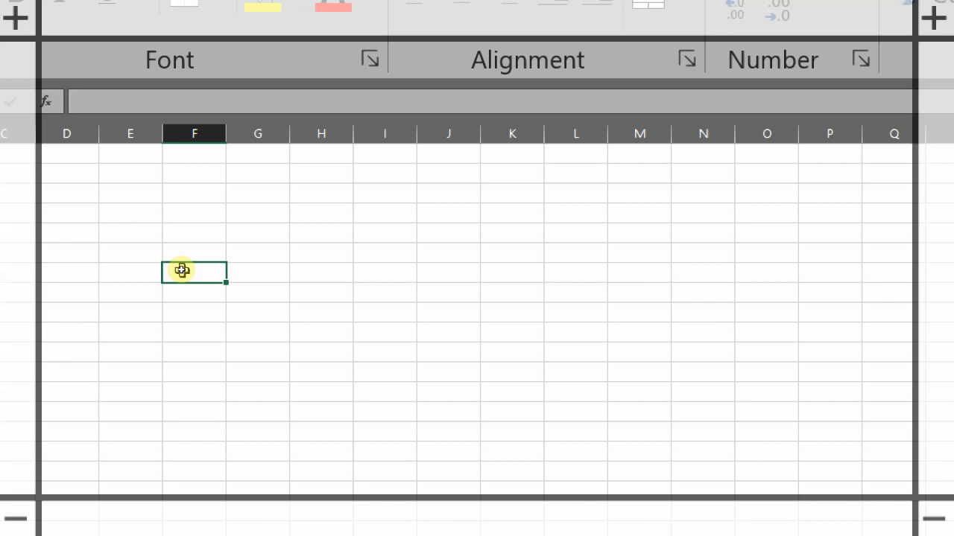
pyautogui.write('ab')
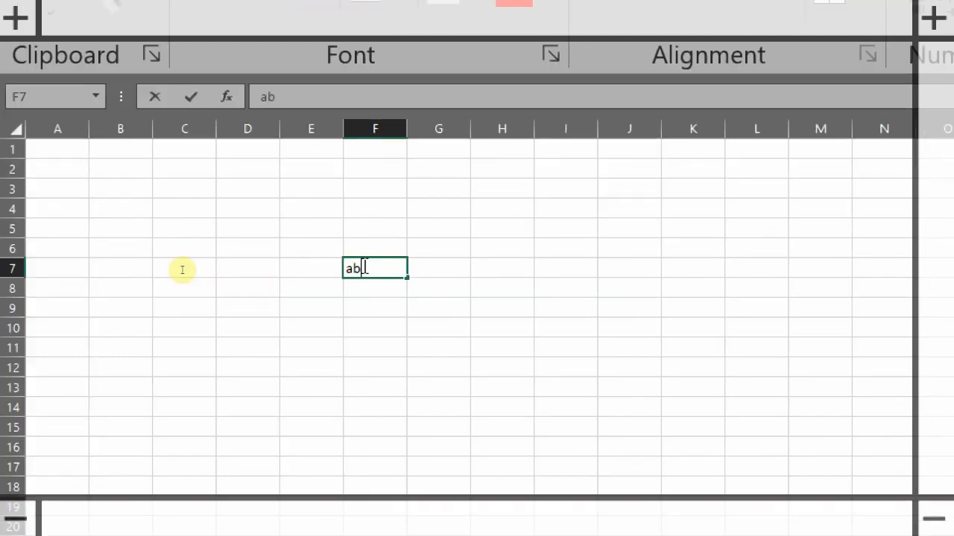
pyautogui.write('ena')
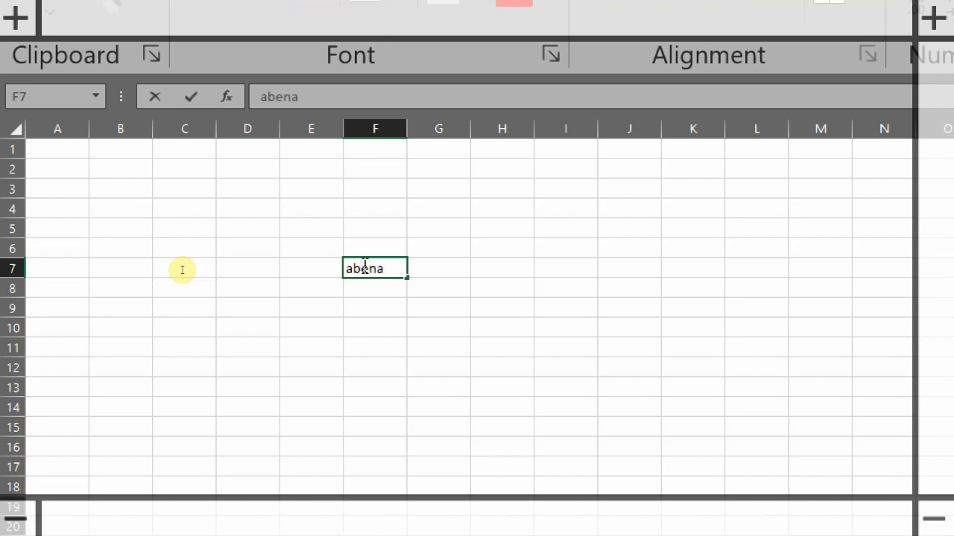
pyautogui.click(406, 279)
pyautogui.moveTo(406, 279); pyautogui.dragTo(375, 443)
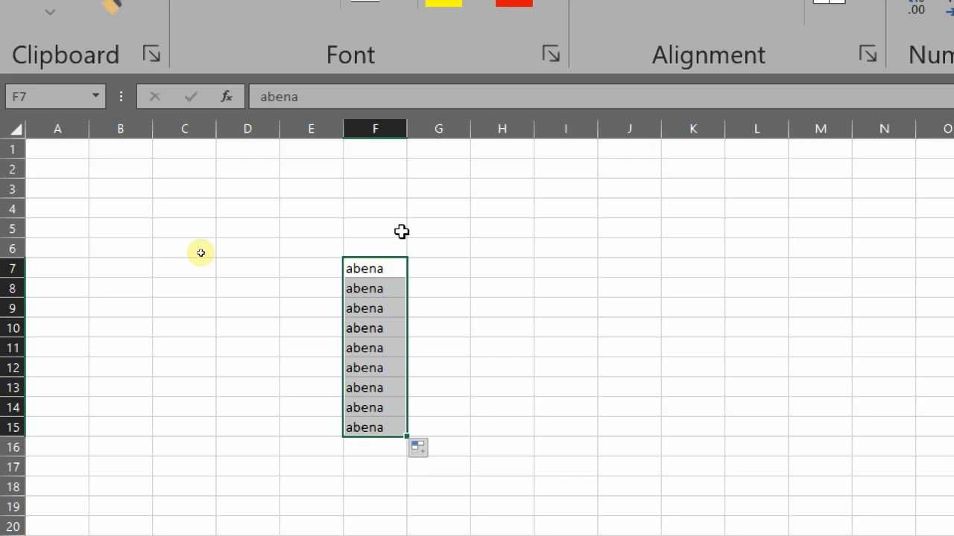
# Step: Clear the contents of the whole column F and undo the deletion
pyautogui.click(377, 123)
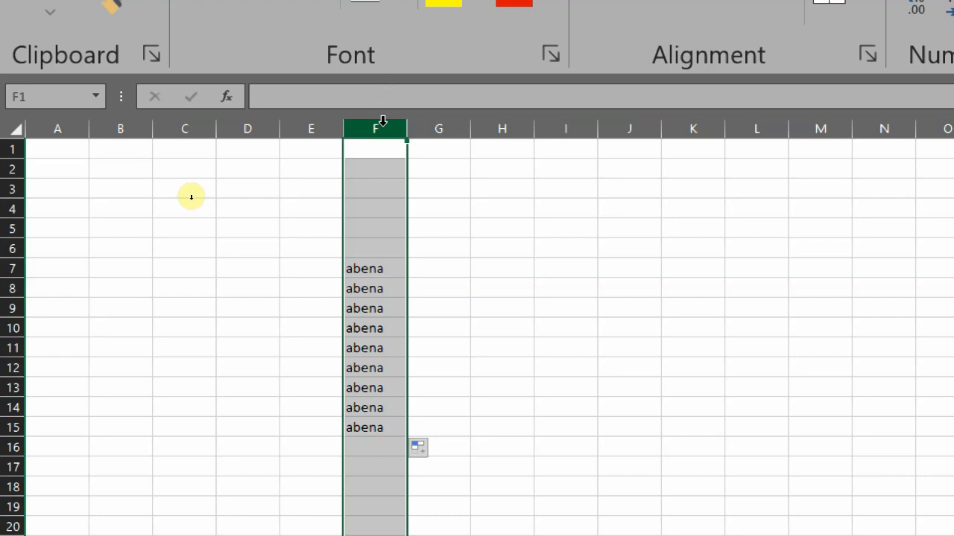
pyautogui.press('Delete')
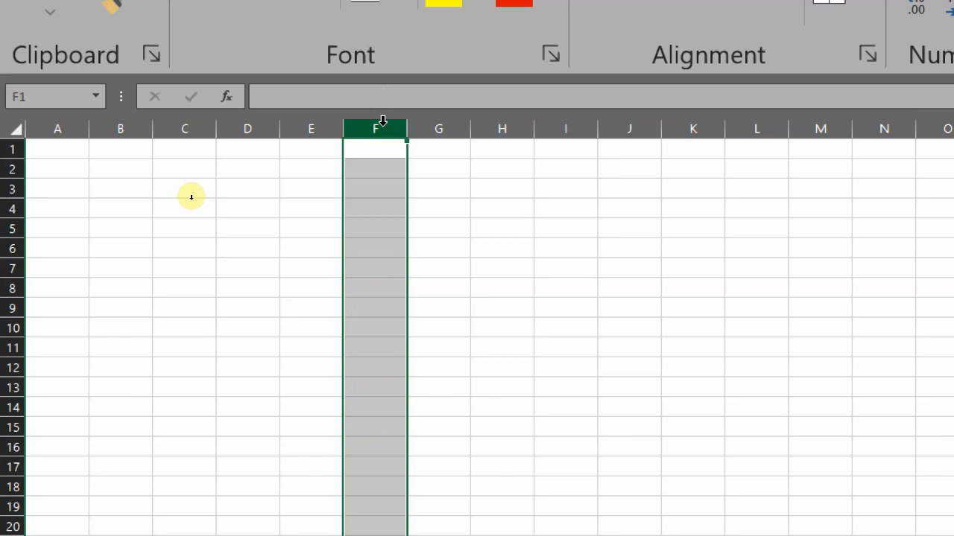
pyautogui.moveTo(382, 120)
pyautogui.mouseDown()
pyautogui.moveTo(432, 128)
pyautogui.moveTo(385, 115)
pyautogui.moveTo(386, 123)
pyautogui.mouseUp()
pyautogui.hotkey('ctrl', 'z')
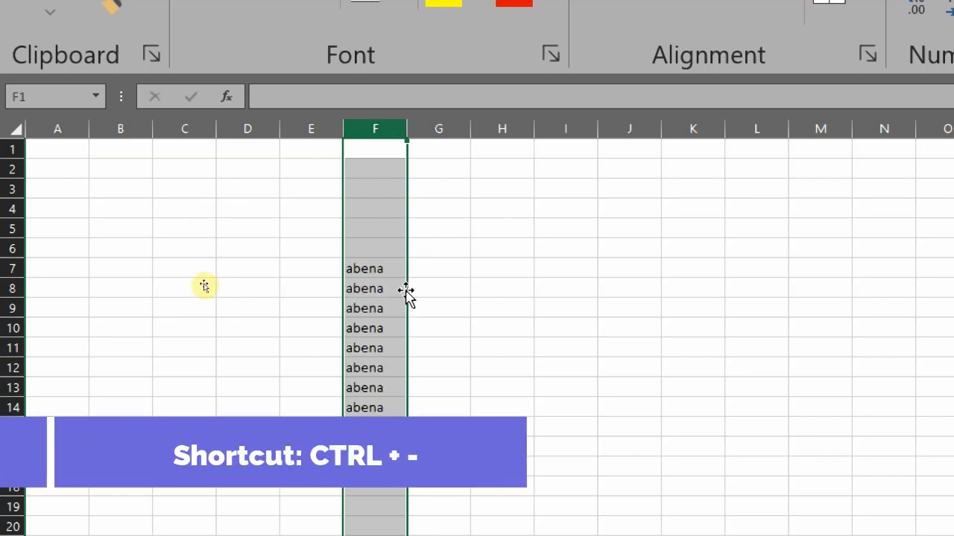
# Step: Delete the filled cells F7:F15 using the Shift cells left option
pyautogui.click(385, 257)
pyautogui.click(372, 266)
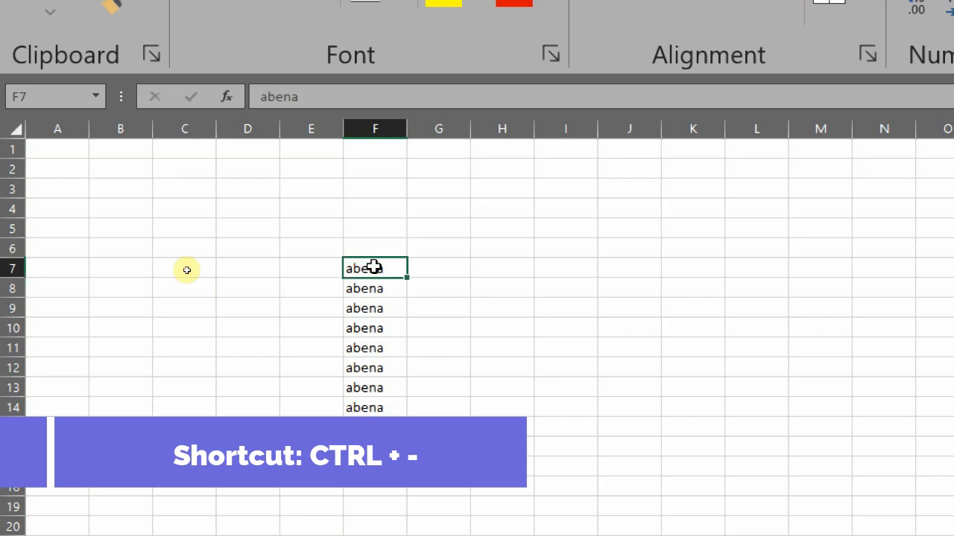
pyautogui.moveTo(372, 266); pyautogui.dragTo(365, 432)
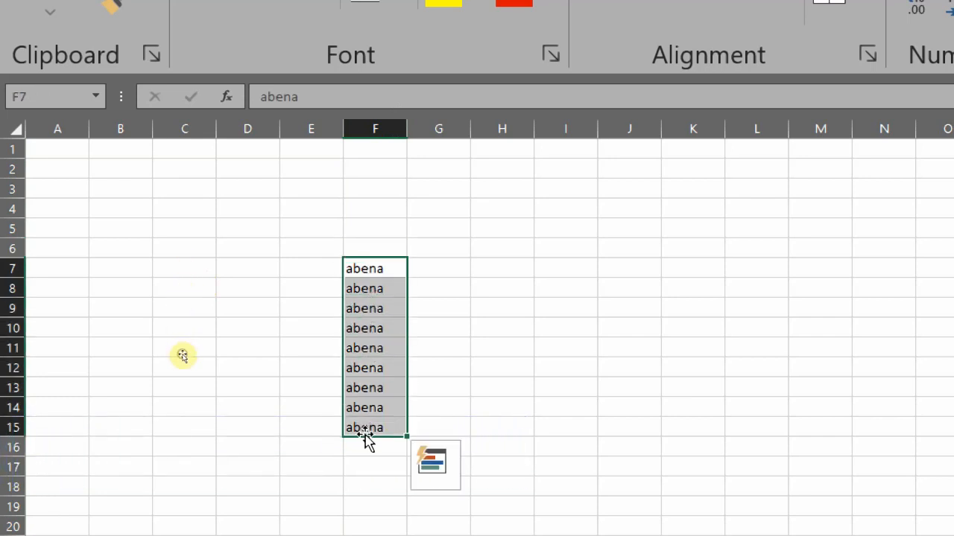
pyautogui.rightClick(372, 343)
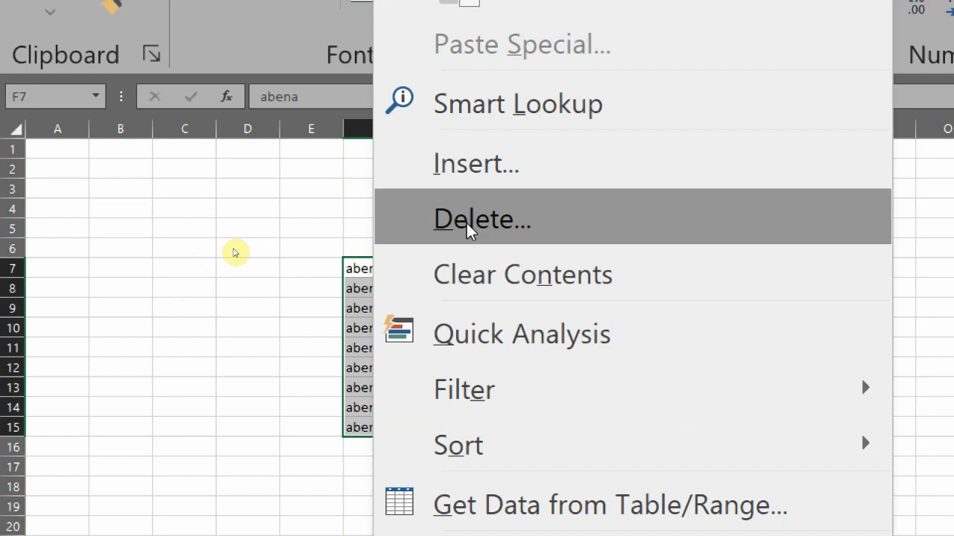
pyautogui.click(466, 223)
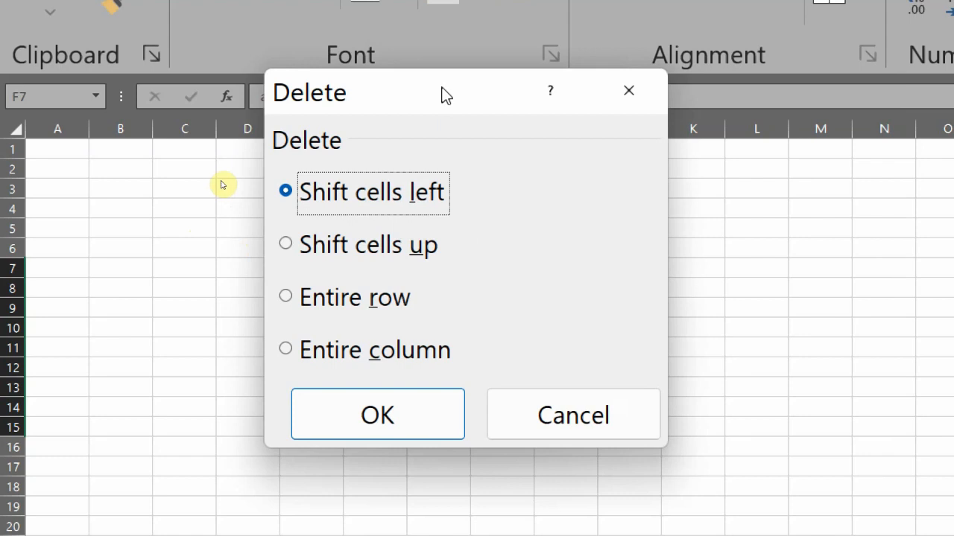
pyautogui.moveTo(442, 87); pyautogui.dragTo(685, 97)
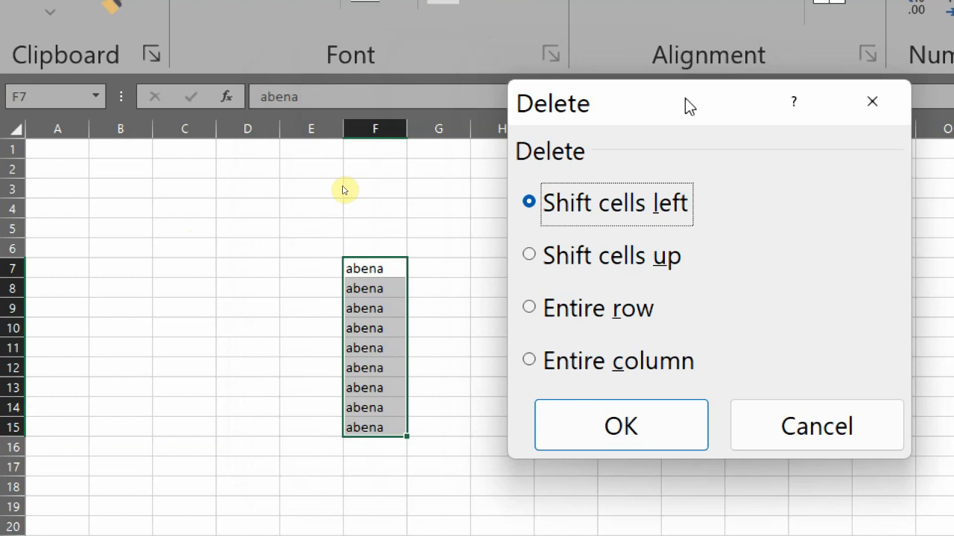
pyautogui.click(591, 432)
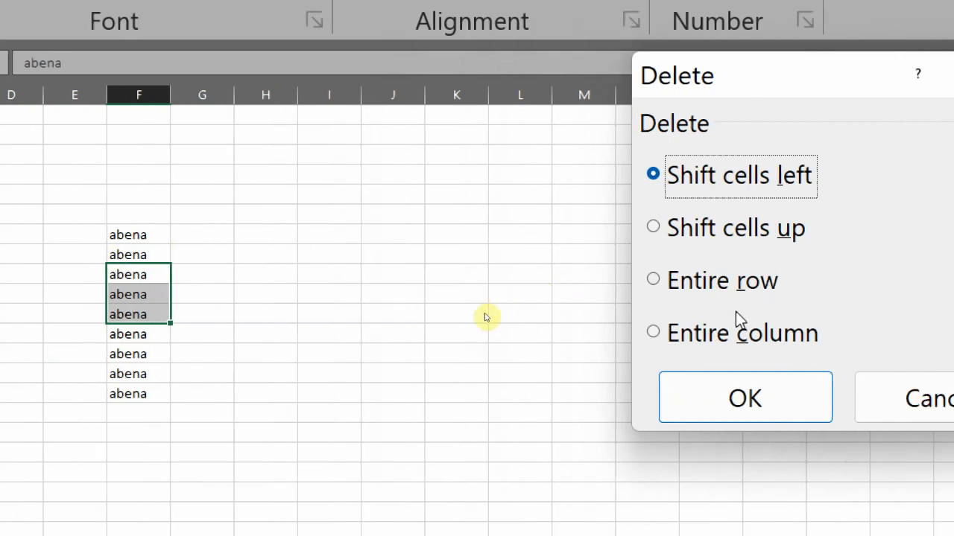
# Step: Try deleting cells F9:F11 with Shift cells left and again with Shift cells up, and undo the deletion
pyautogui.click(731, 406)
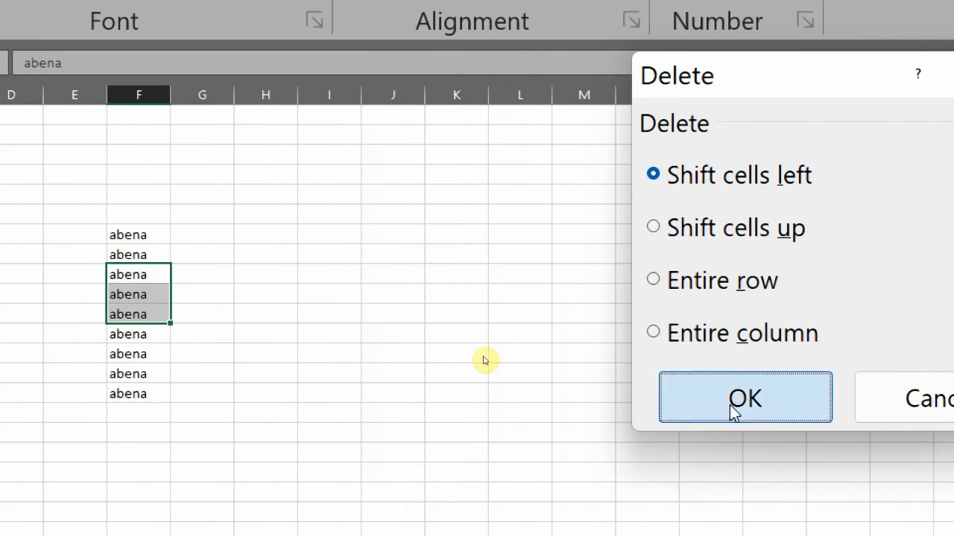
pyautogui.click(731, 409)
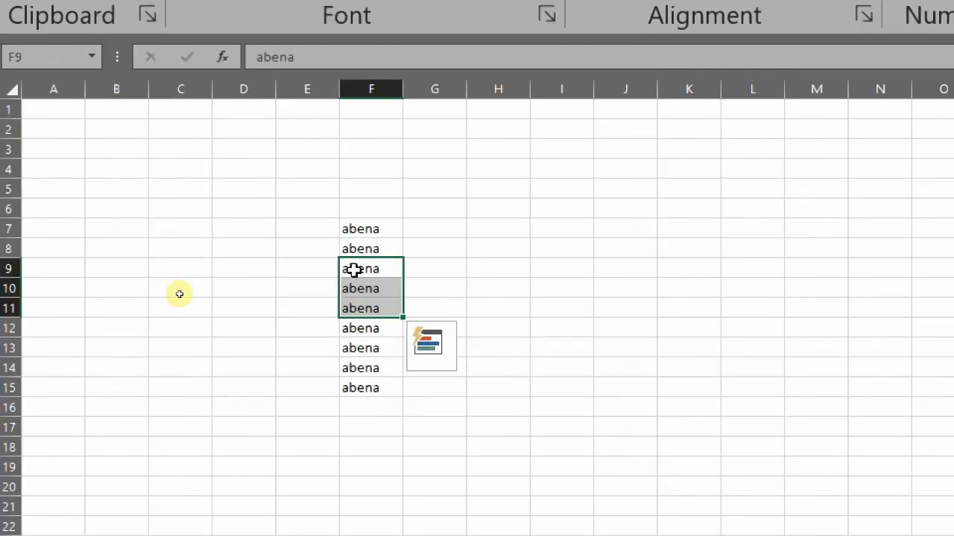
pyautogui.hotkey('ctrl', '-')
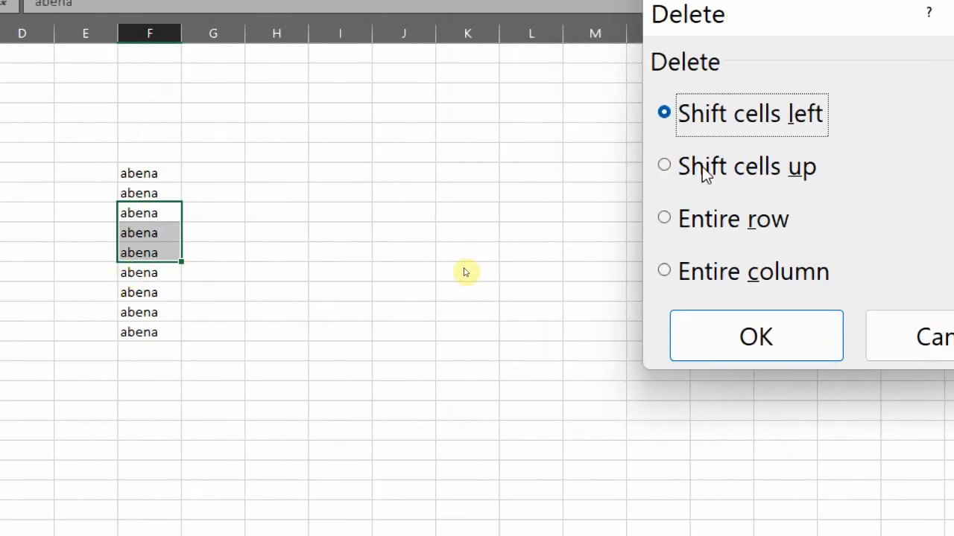
pyautogui.click(704, 171)
pyautogui.click(731, 351)
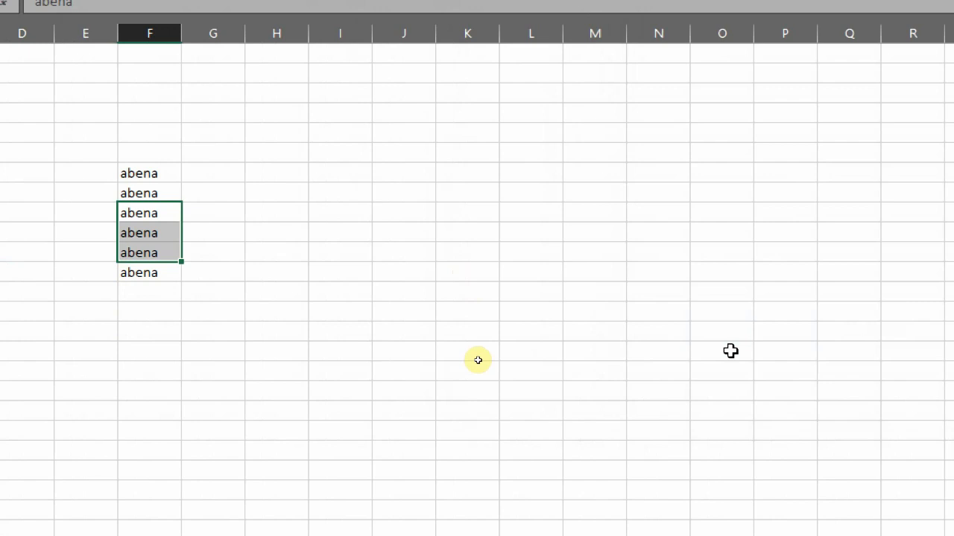
pyautogui.hotkey('ctrl', 'z')
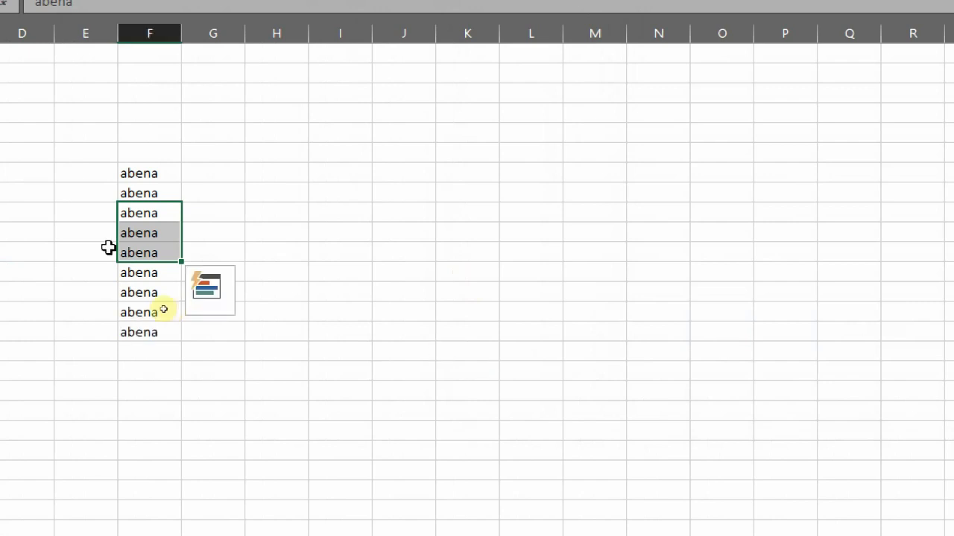
# Step: Review the deletion options for cells F9:F11, leave without deleting, and select cell G10
pyautogui.hotkey('ctrl', '-')
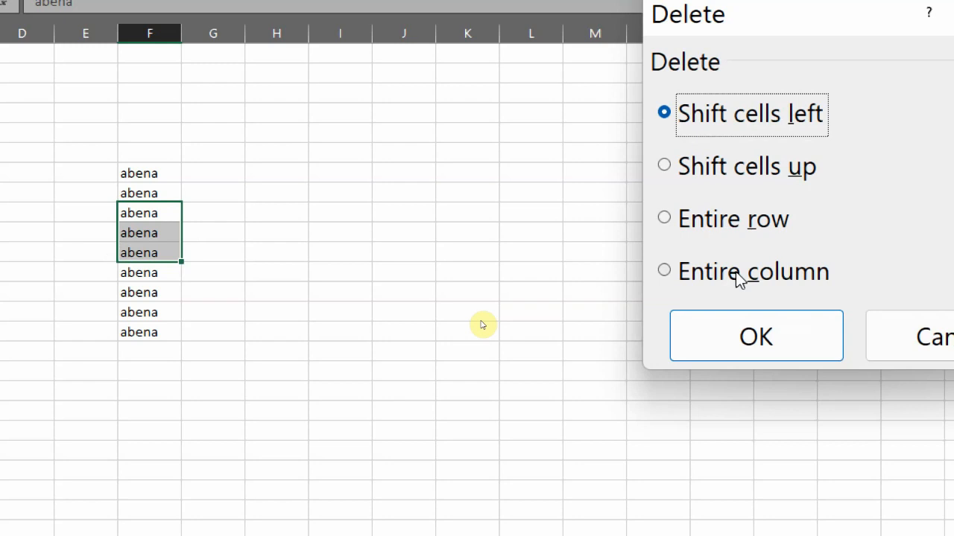
pyautogui.click(931, 333)
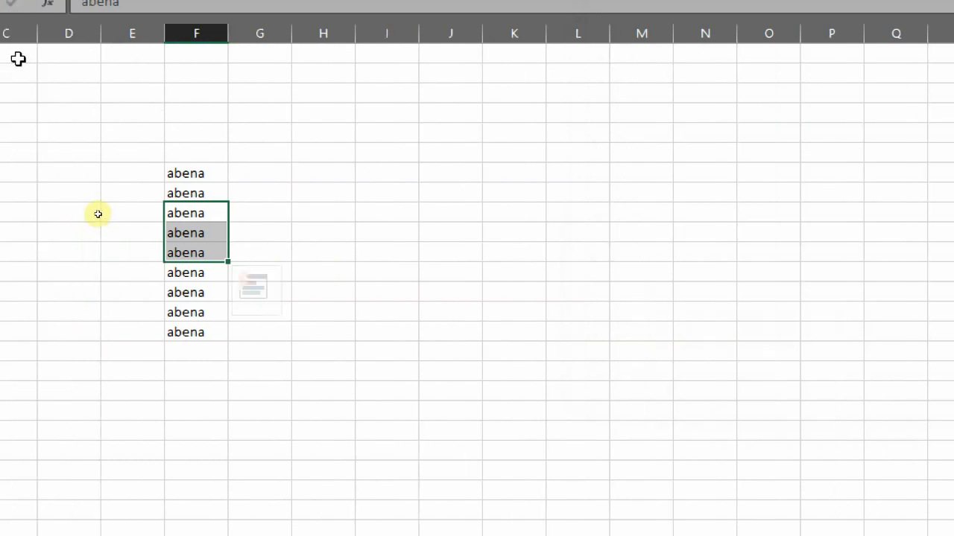
pyautogui.click(285, 234)
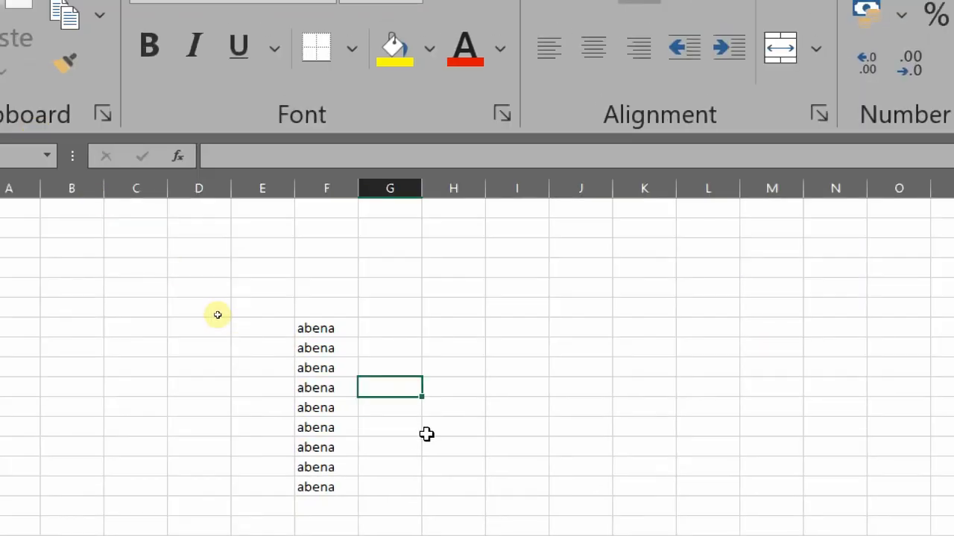
# Step: Delete cells F7:F9 using the Delete Cells command with Shift cells left, and undo the deletion
pyautogui.click(303, 328)
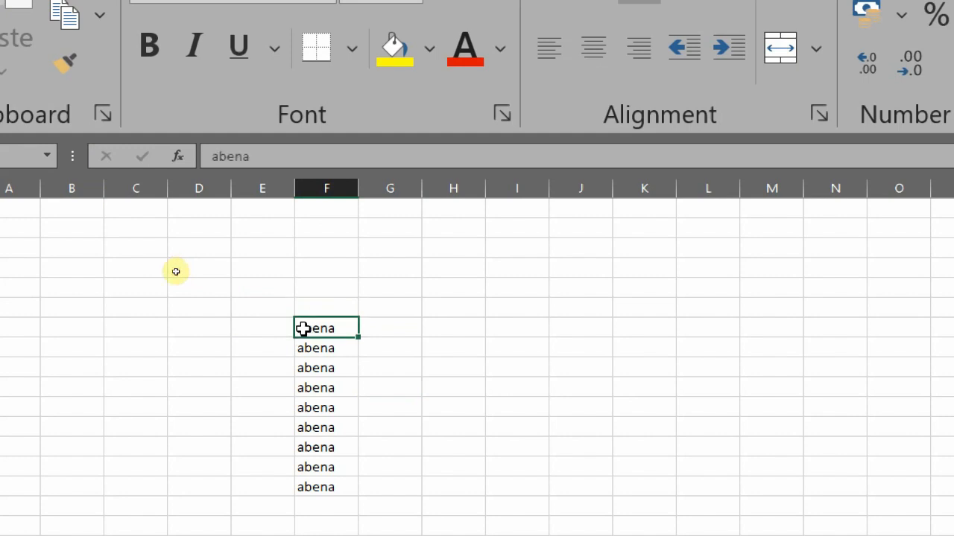
pyautogui.moveTo(303, 329); pyautogui.dragTo(300, 367)
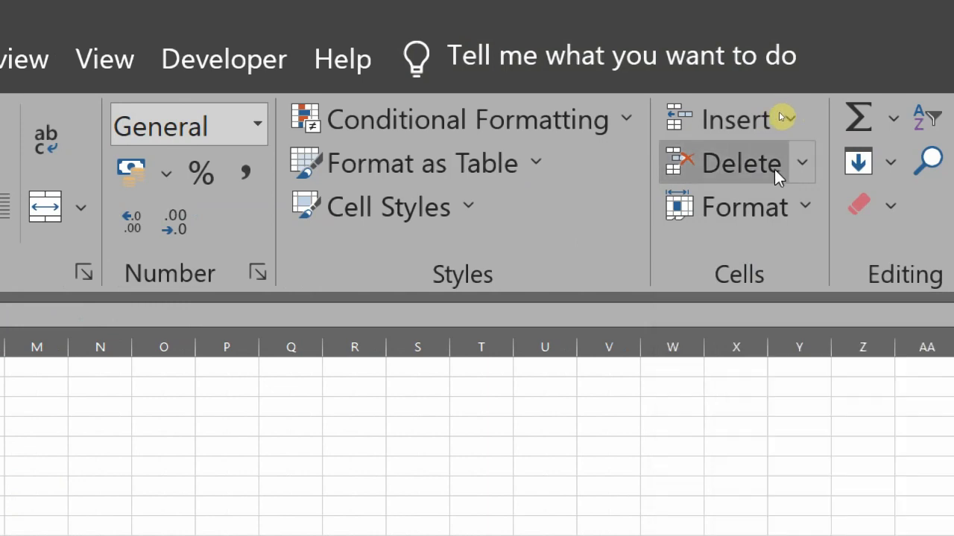
pyautogui.click(808, 165)
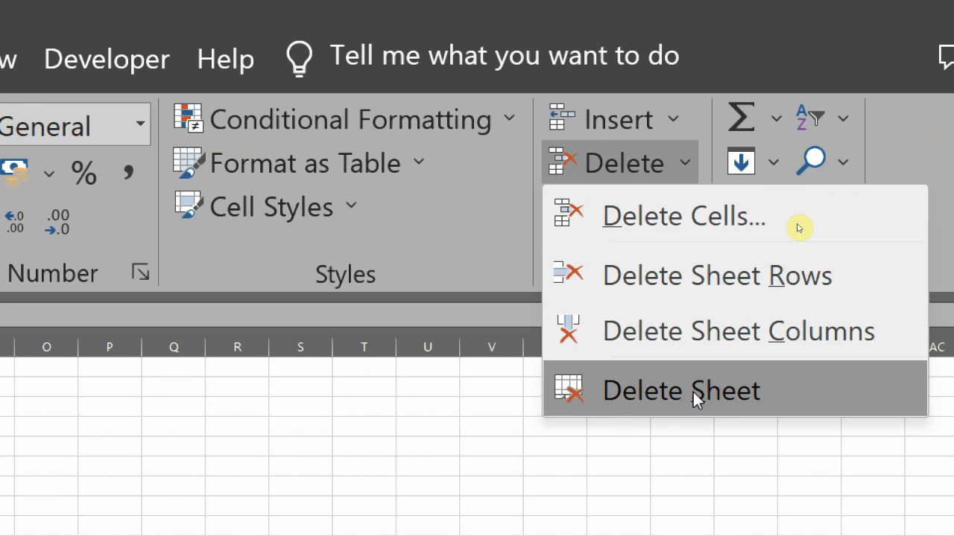
pyautogui.click(658, 208)
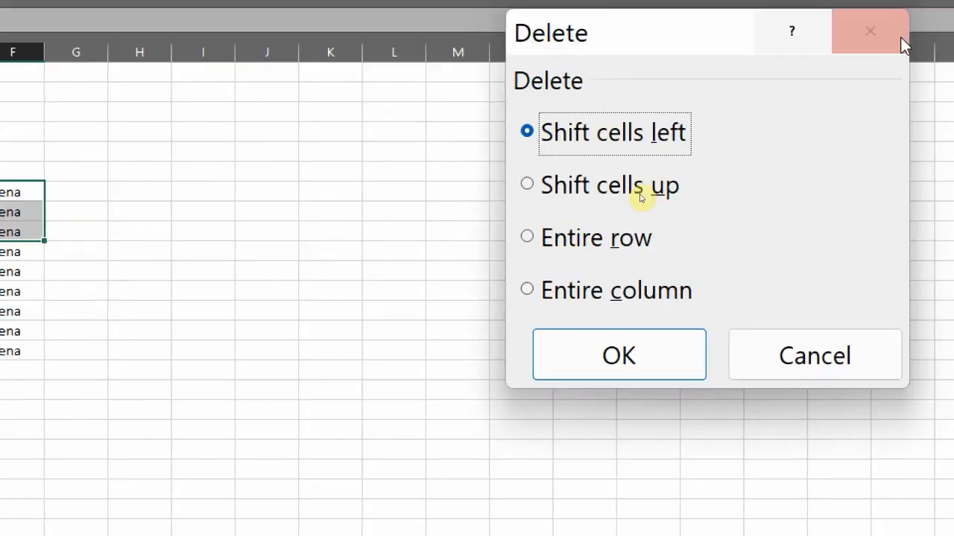
pyautogui.click(549, 368)
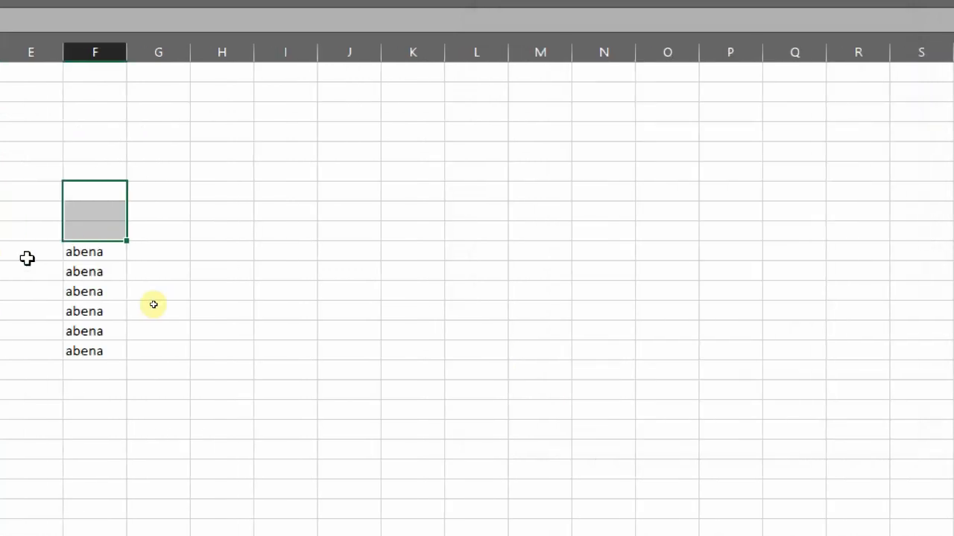
pyautogui.hotkey('ctrl', 'z')
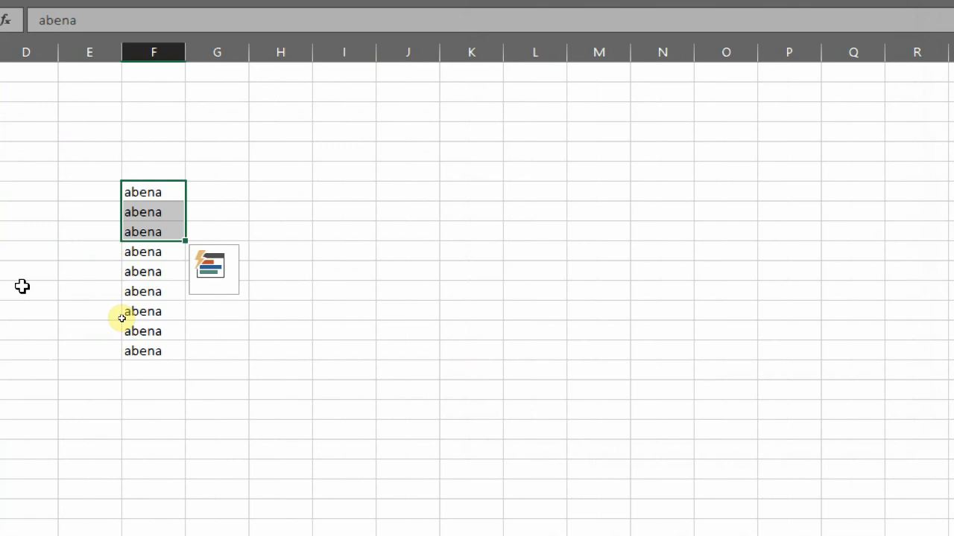
# Step: Clear the contents of cell F10 and keep the emptied cell selected
pyautogui.click(164, 254)
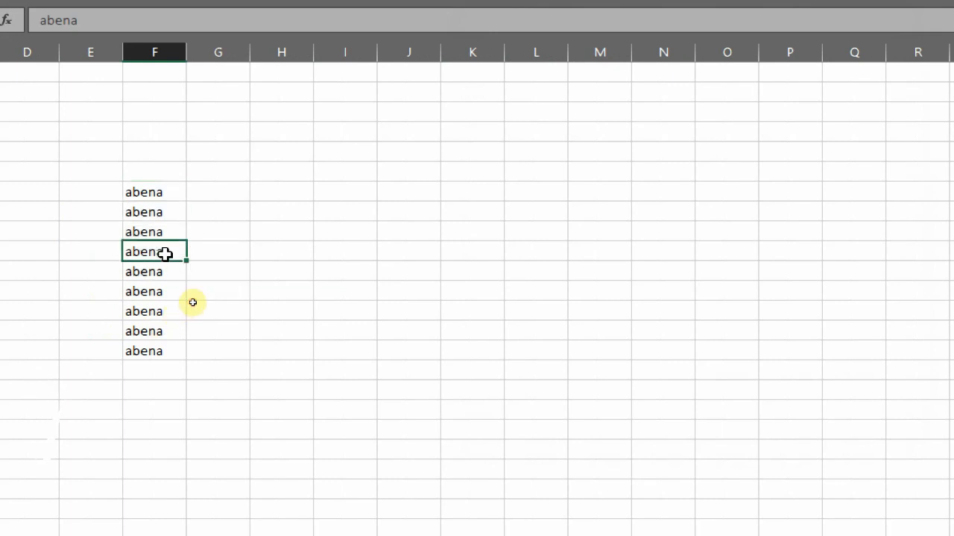
pyautogui.press('Delete')
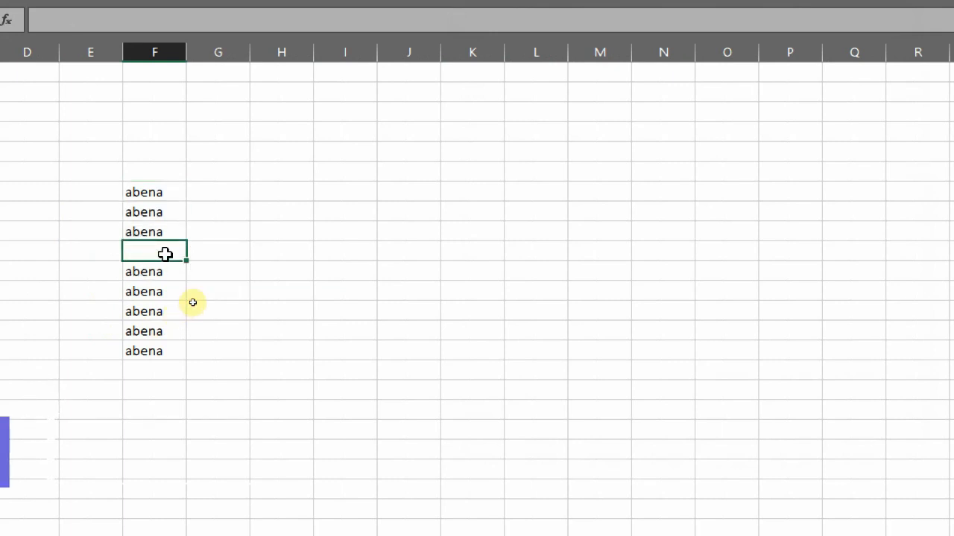
pyautogui.click(202, 249)
pyautogui.click(140, 251)
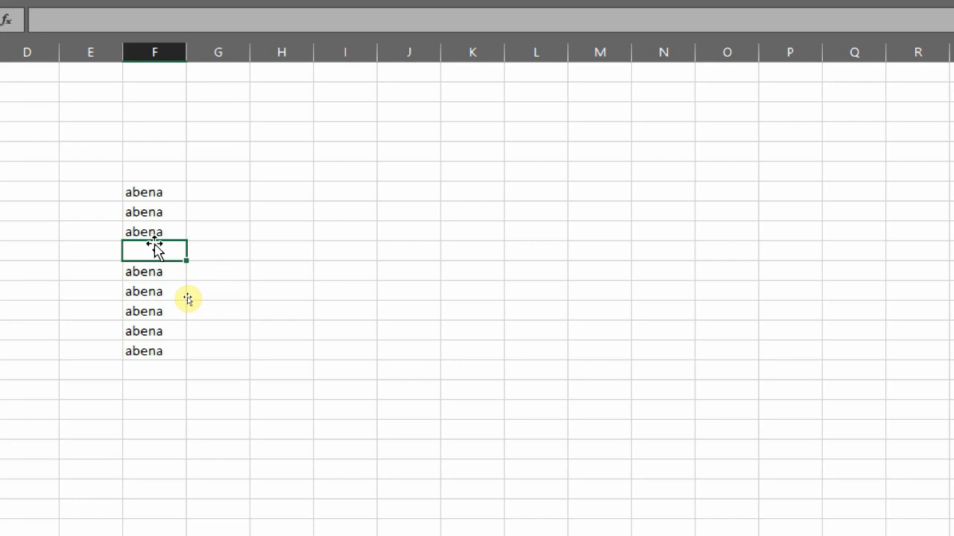
# Step: Insert a blank cell at F10 using the Shift cells down option
pyautogui.rightClick(155, 253)
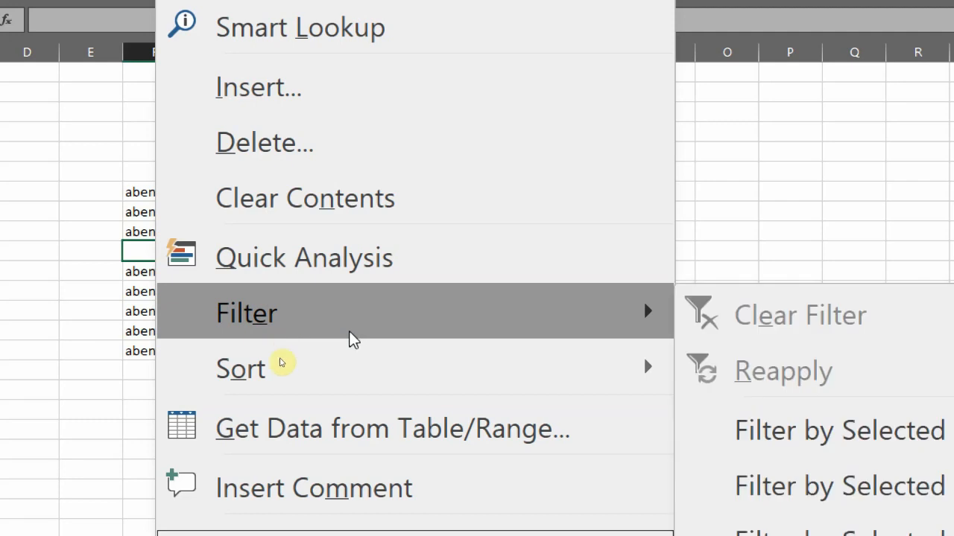
pyautogui.click(395, 82)
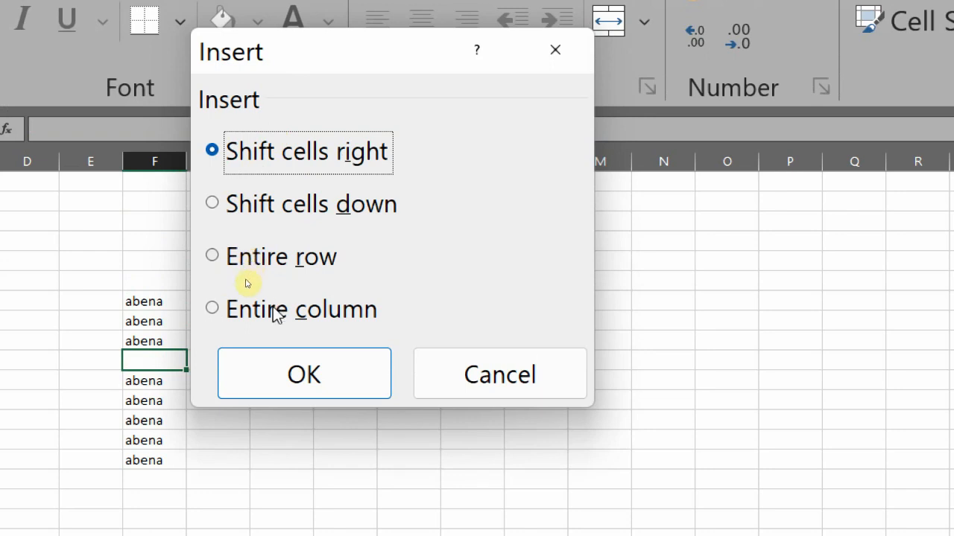
pyautogui.click(295, 204)
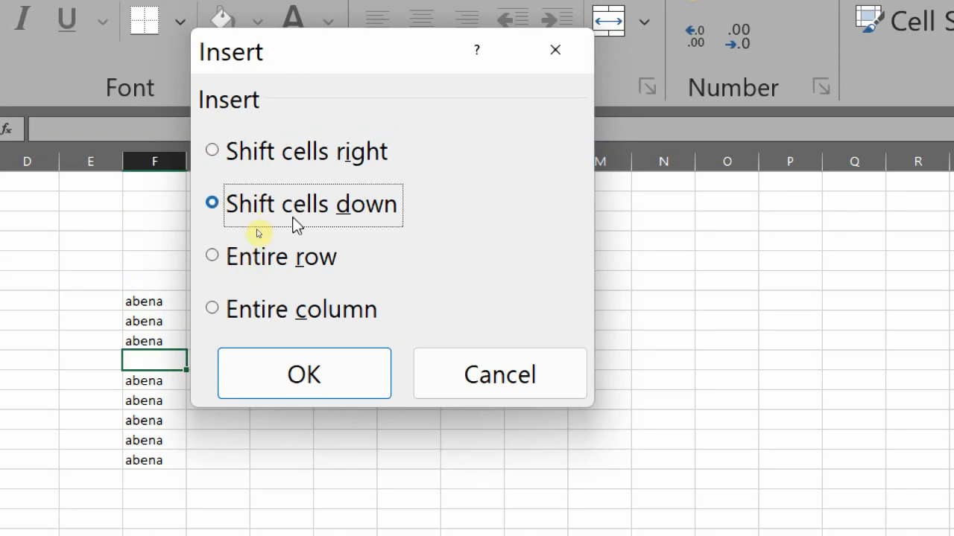
pyautogui.click(297, 373)
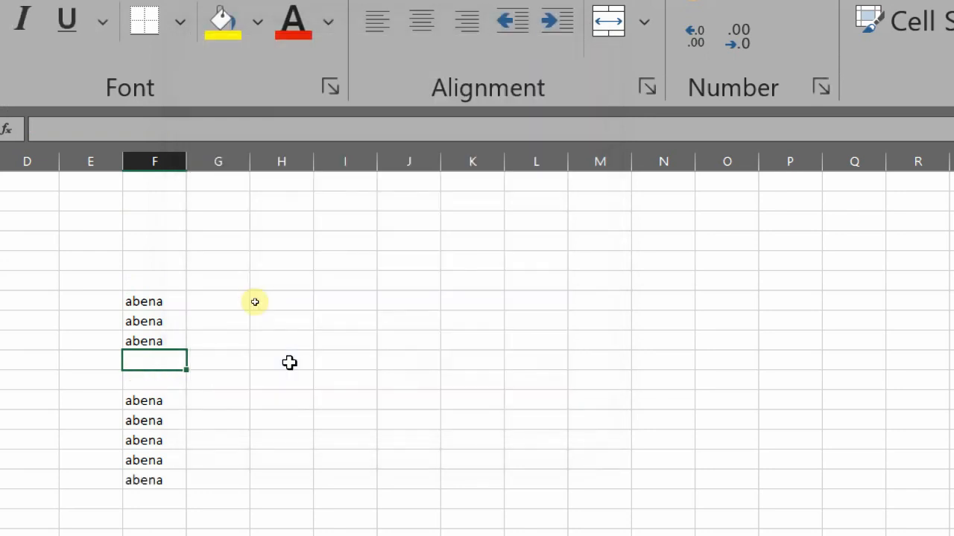
# Step: Review the Insert options for cell F11, leave without inserting anything, and select cell F8
pyautogui.click(160, 380)
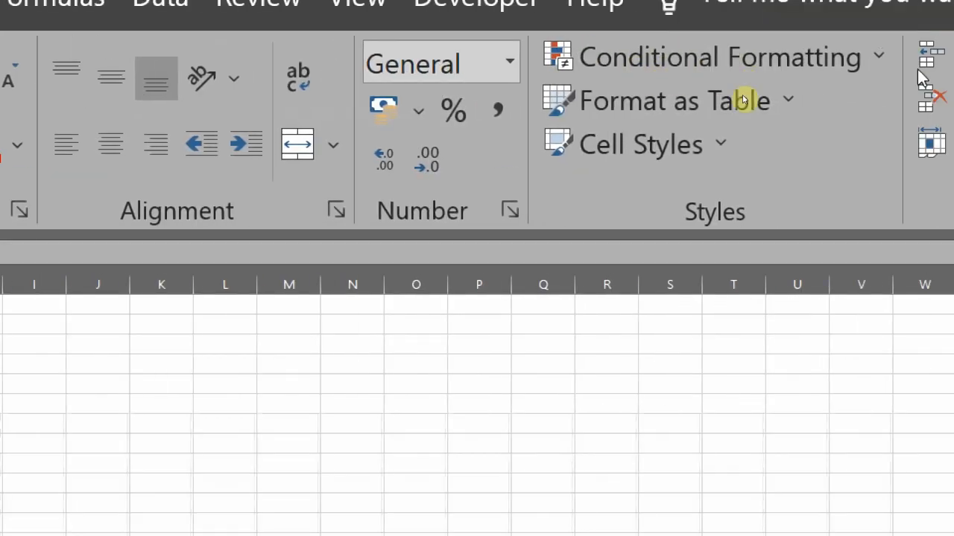
pyautogui.click(886, 46)
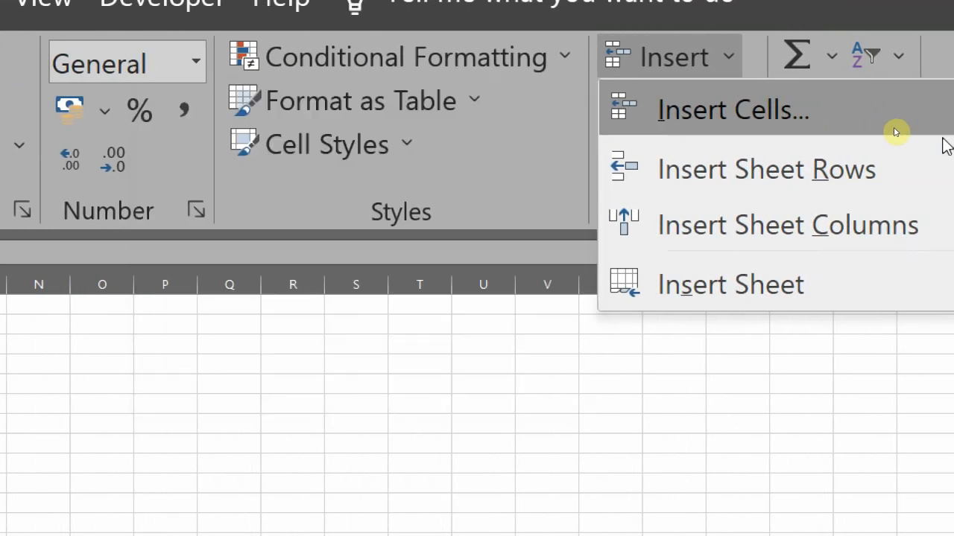
pyautogui.click(775, 290)
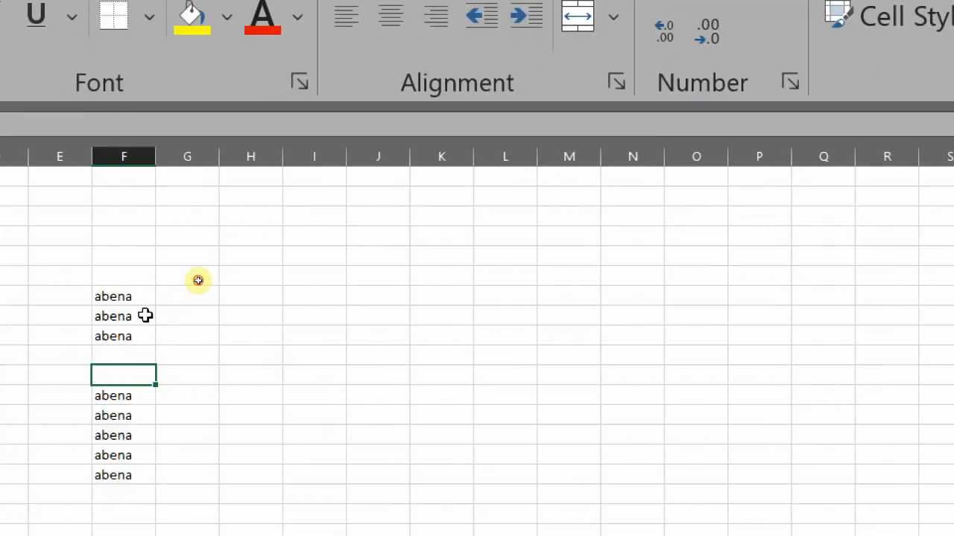
pyautogui.click(145, 316)
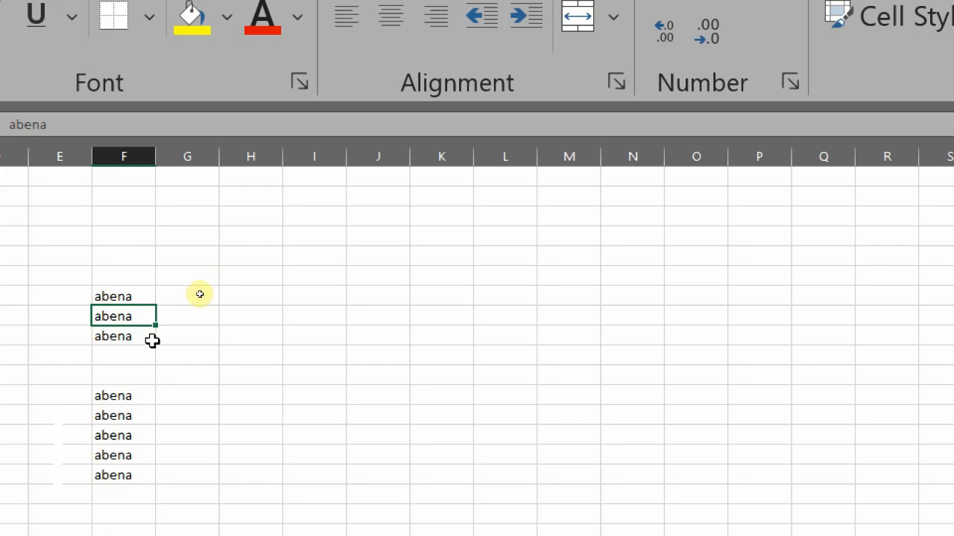
# Step: Fill empty cell F10 with the name repeated in column F, and enter 08- in cell H10
pyautogui.click(123, 355)
pyautogui.write('abena')
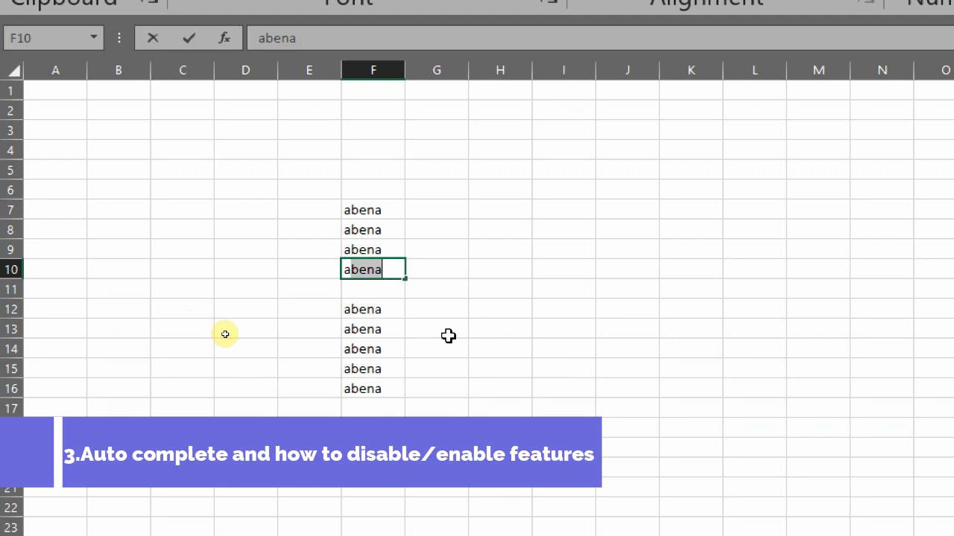
pyautogui.press('Return')
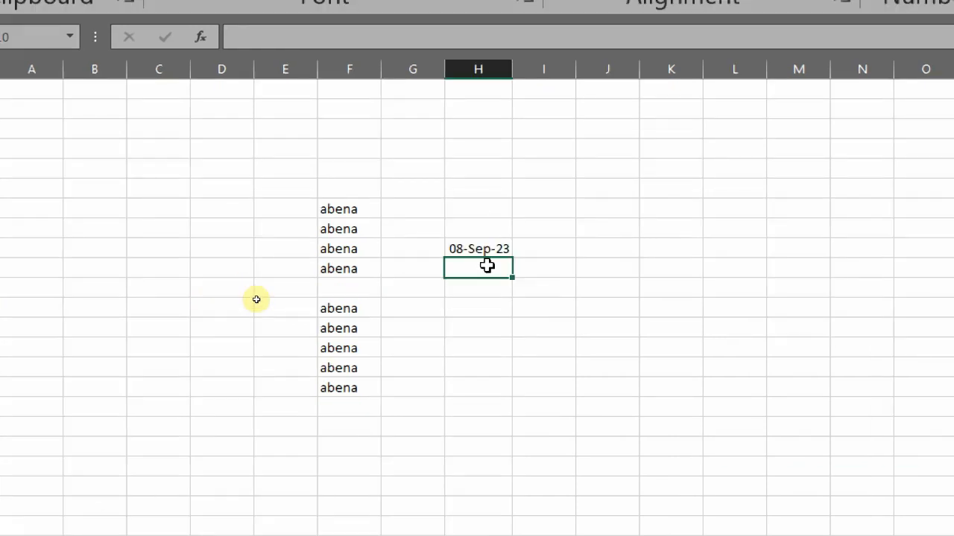
pyautogui.write('08')
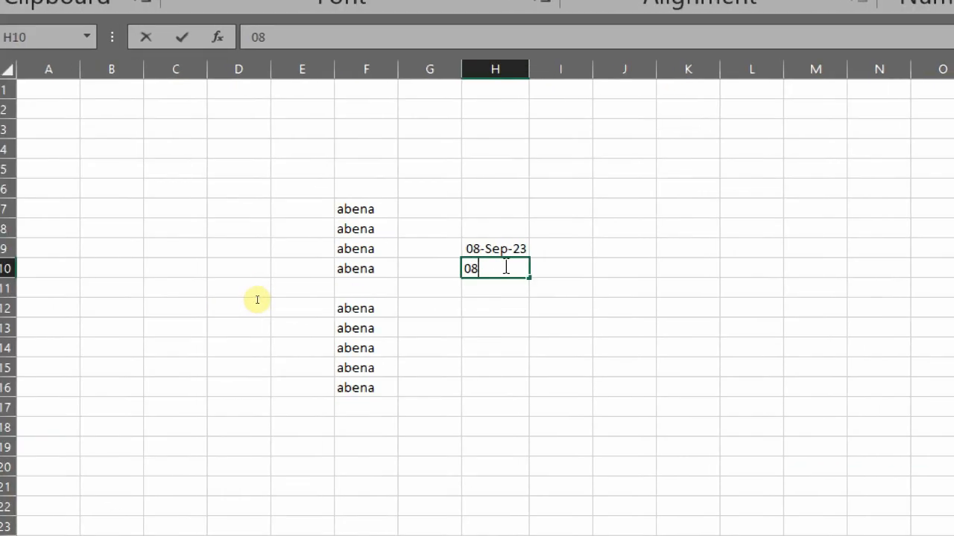
pyautogui.write('-')
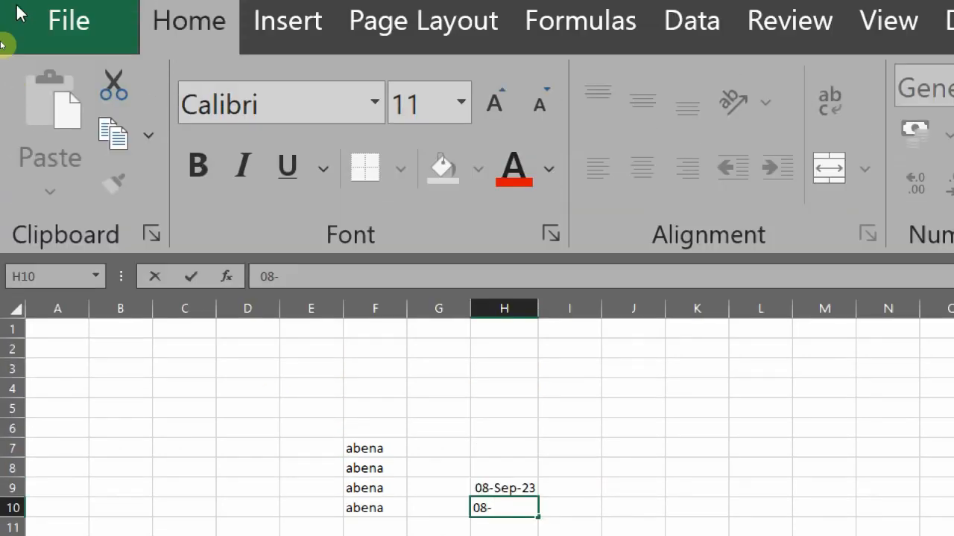
# Step: Open the Excel Options, widen the dialog and display the Advanced options
pyautogui.click(18, 22)
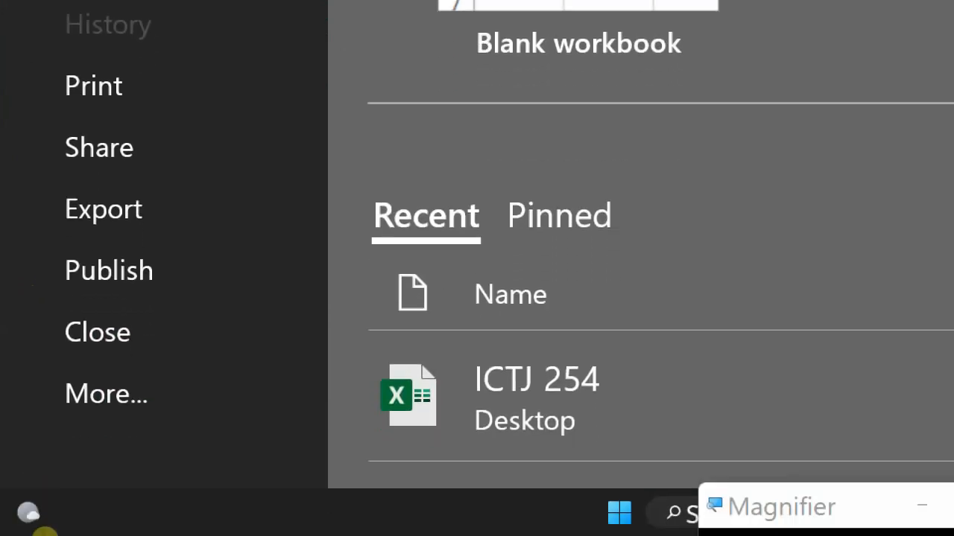
pyautogui.click(97, 402)
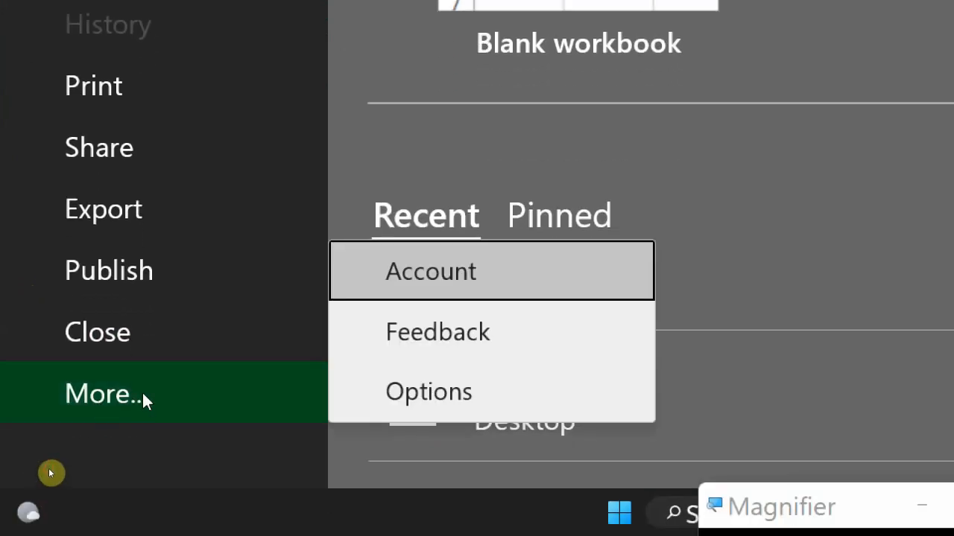
pyautogui.click(467, 392)
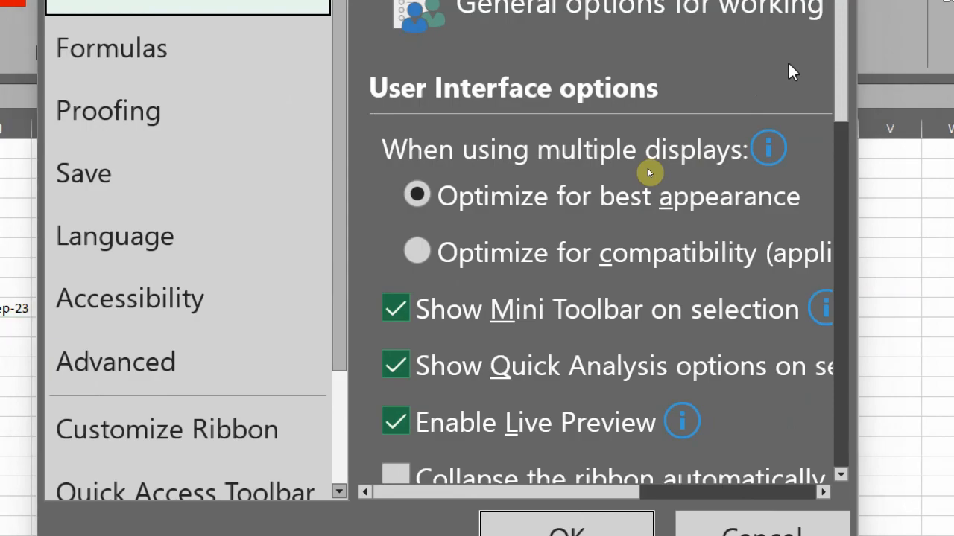
pyautogui.press('super')
pyautogui.press('super+minus')
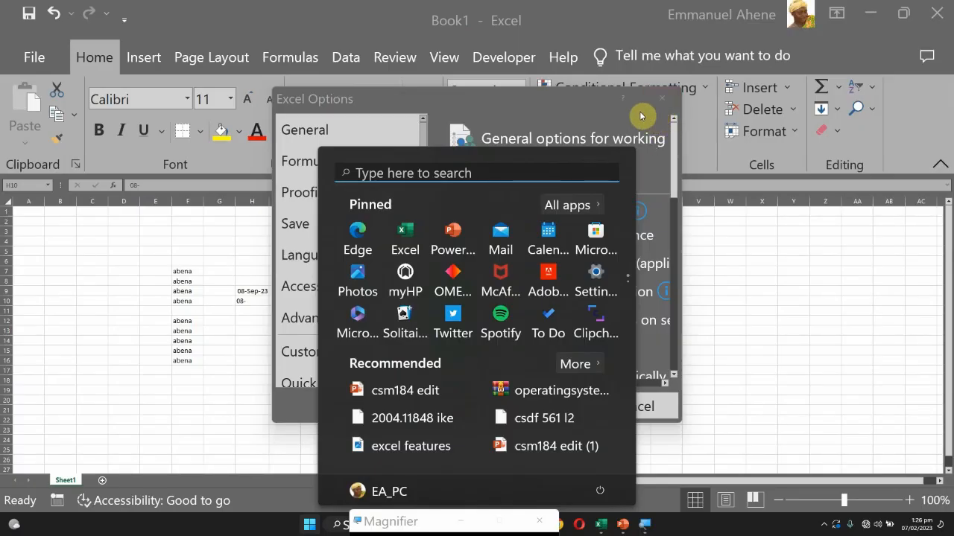
pyautogui.press('super')
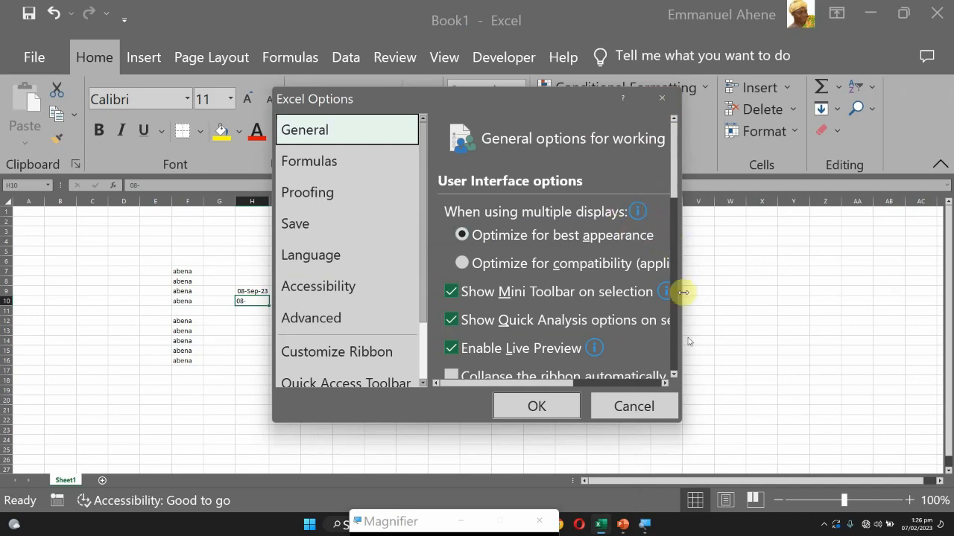
pyautogui.moveTo(681, 422); pyautogui.dragTo(781, 283)
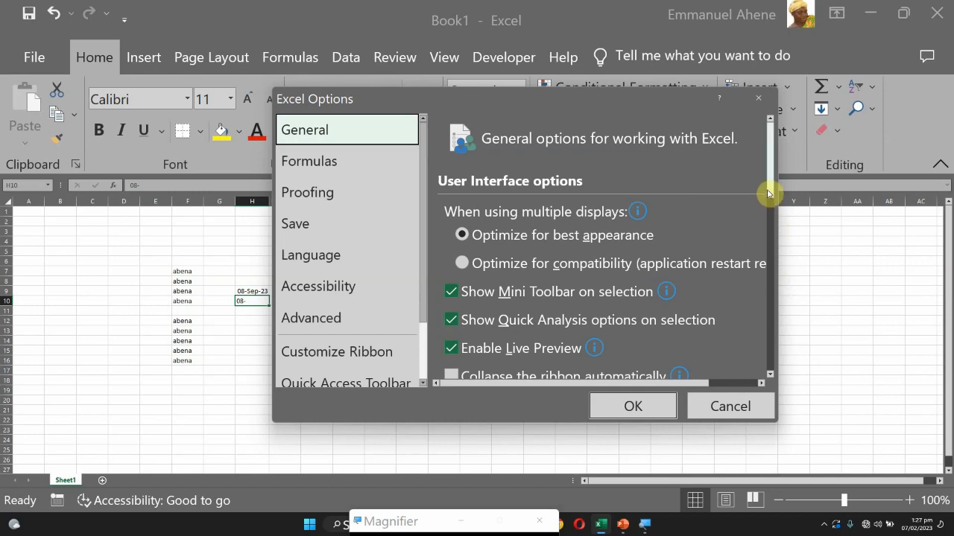
pyautogui.click(345, 319)
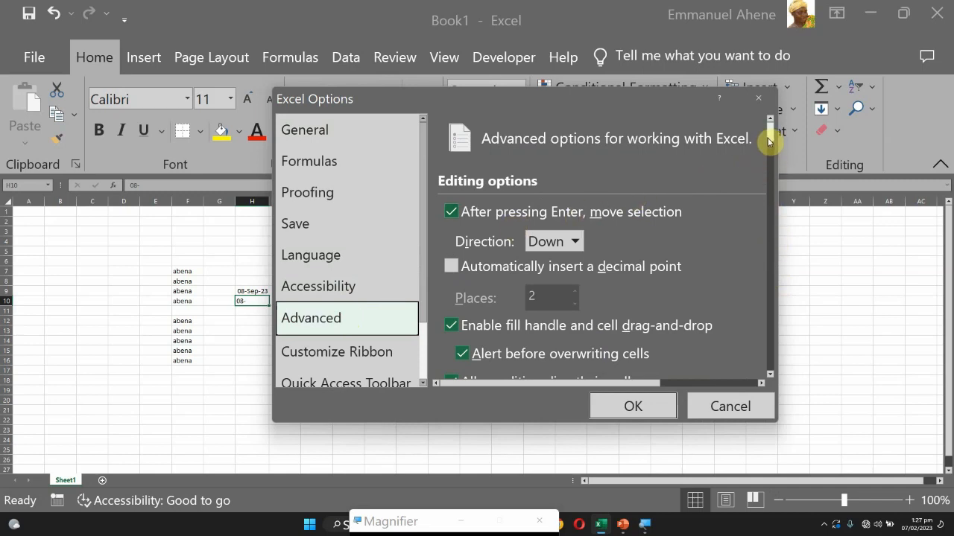
# Step: Examine the fill handle and AutoComplete editing options, switch the fill handle option off and on again, and leave without saving
pyautogui.moveTo(768, 142); pyautogui.dragTo(765, 159)
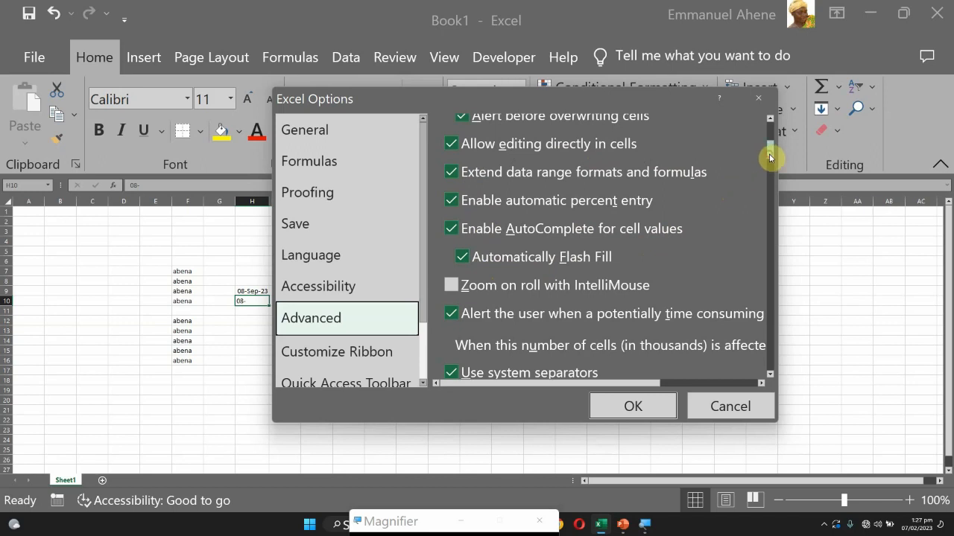
pyautogui.scroll(1, 770, 154)
pyautogui.scroll(4, 770, 152)
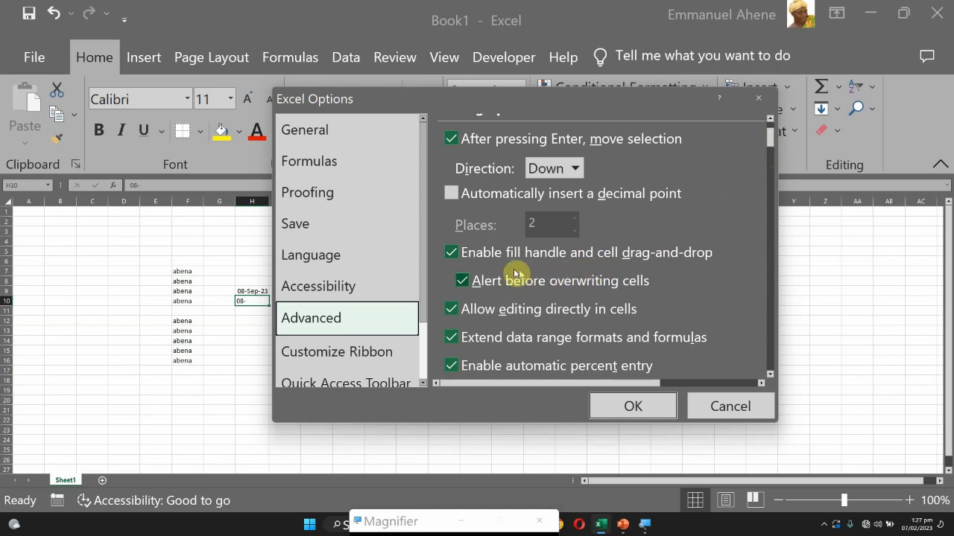
pyautogui.click(451, 254)
pyautogui.click(450, 257)
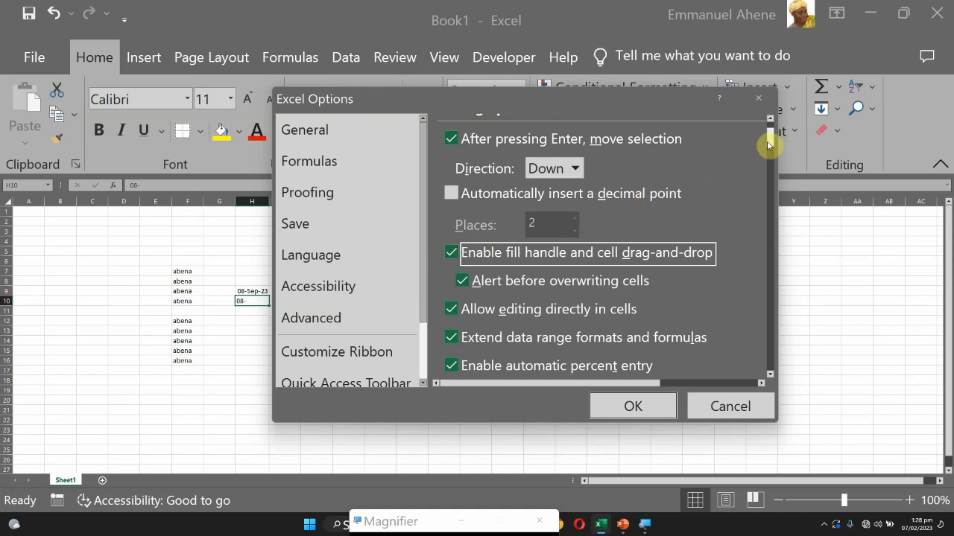
pyautogui.moveTo(767, 141)
pyautogui.mouseDown()
pyautogui.moveTo(768, 127)
pyautogui.moveTo(768, 151)
pyautogui.mouseUp()
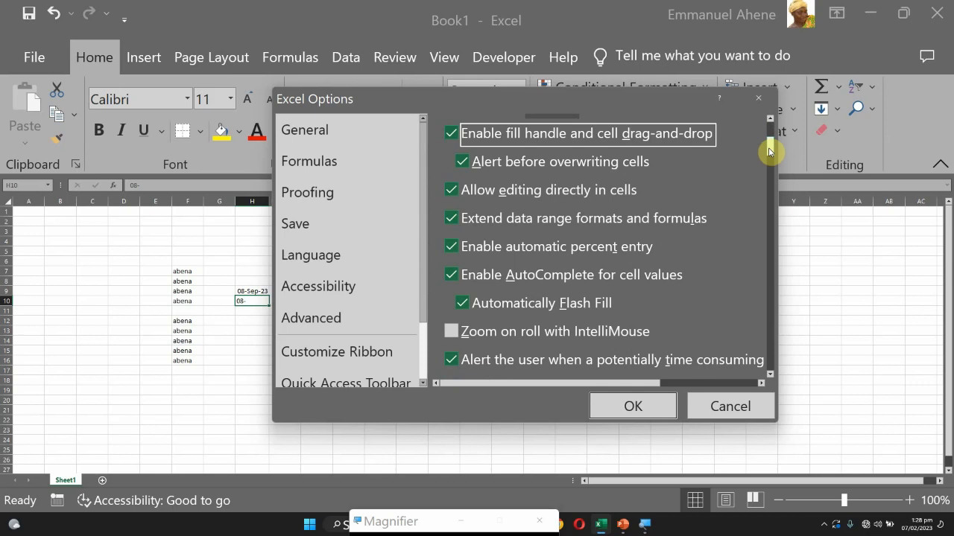
pyautogui.click(730, 403)
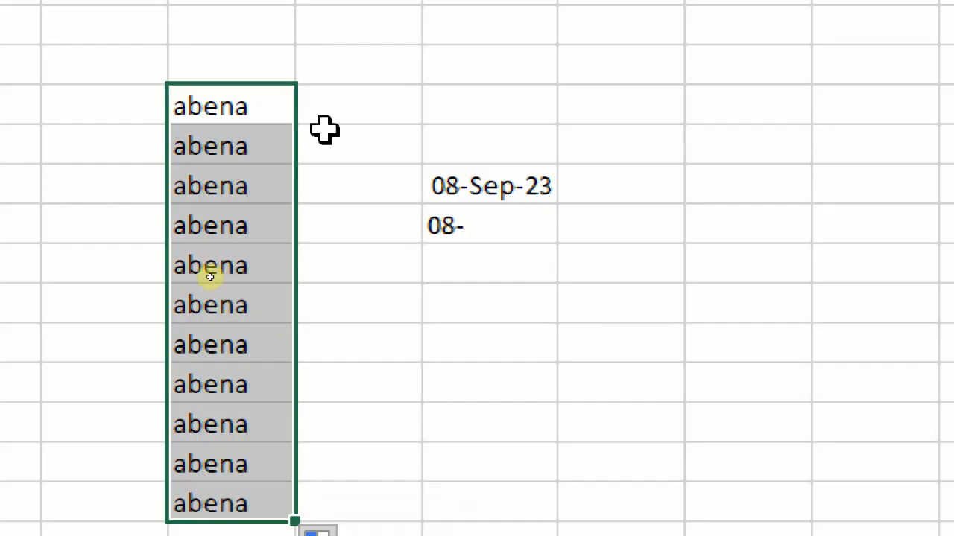
# Step: Copy the entry in F7 sideways with the fill handle so that it covers E7:H7
pyautogui.click(211, 280)
pyautogui.click(178, 271)
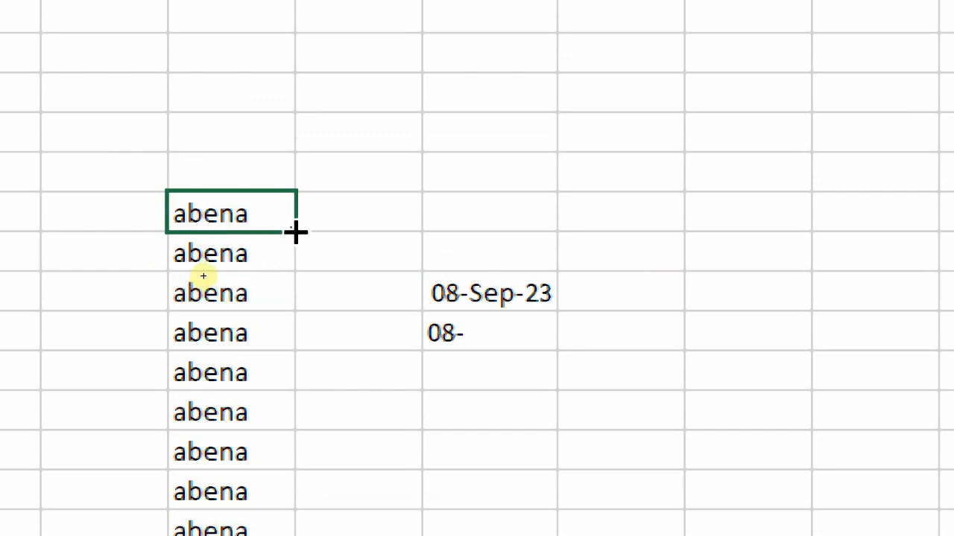
pyautogui.moveTo(295, 232); pyautogui.dragTo(455, 228)
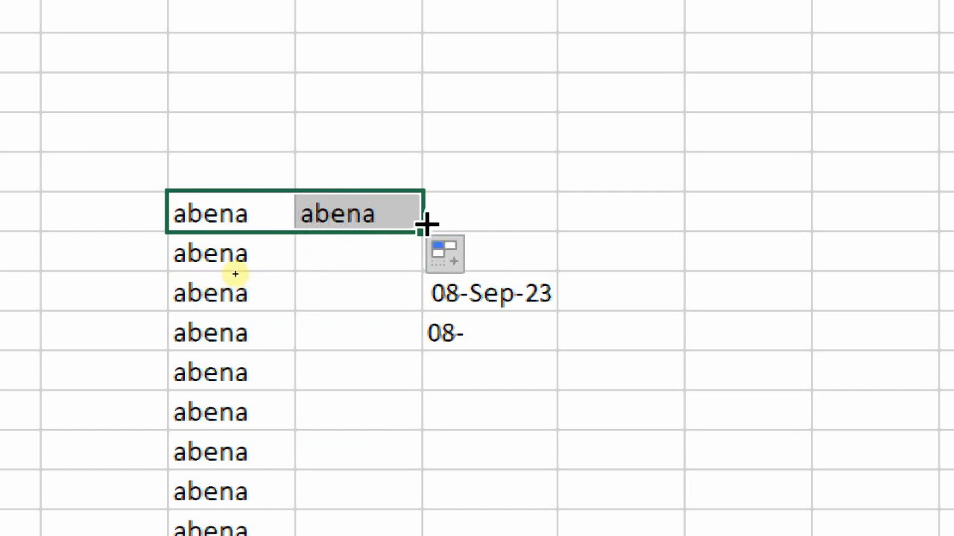
pyautogui.moveTo(418, 231); pyautogui.dragTo(30, 141)
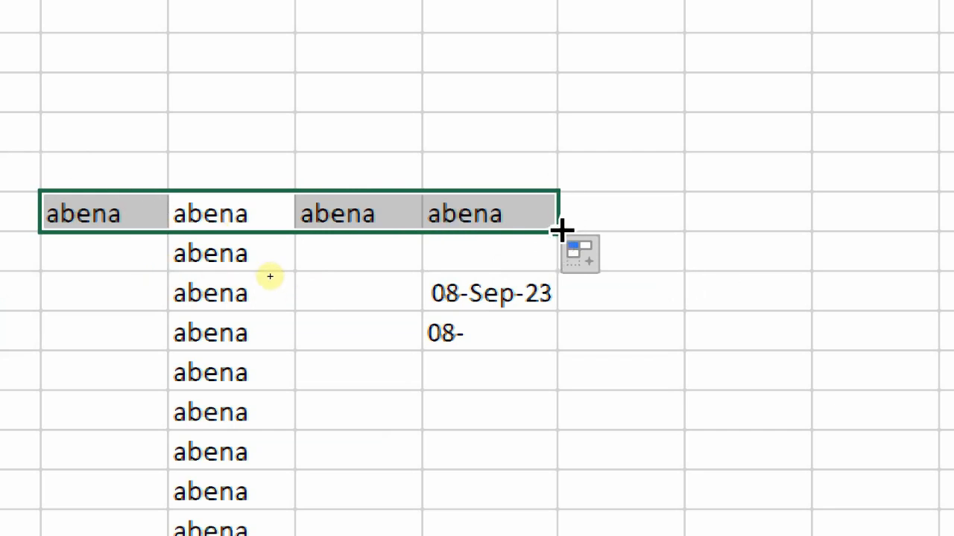
# Step: Extend the fill from E7:H7 up to row 3 and open the Auto Fill options
pyautogui.moveTo(558, 231); pyautogui.dragTo(530, 51)
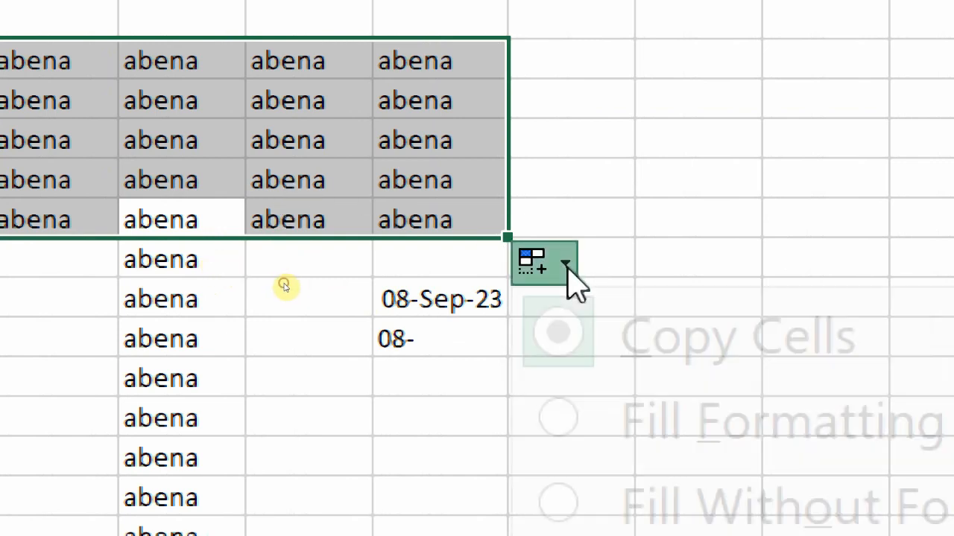
pyautogui.click(564, 268)
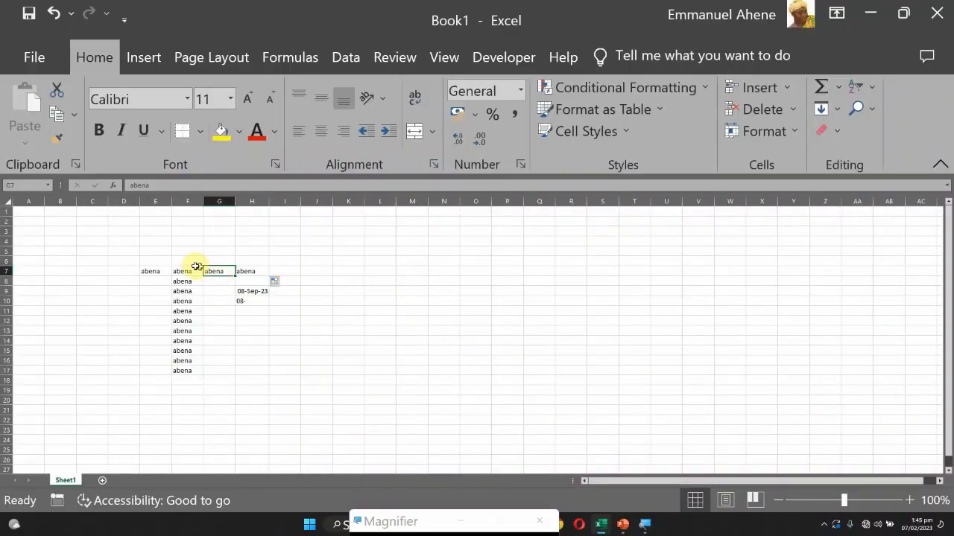
# Step: Fill the row 7 entries upward through E4:H7 with the Fill Up command
pyautogui.click(143, 271)
pyautogui.moveTo(143, 271); pyautogui.dragTo(242, 238)
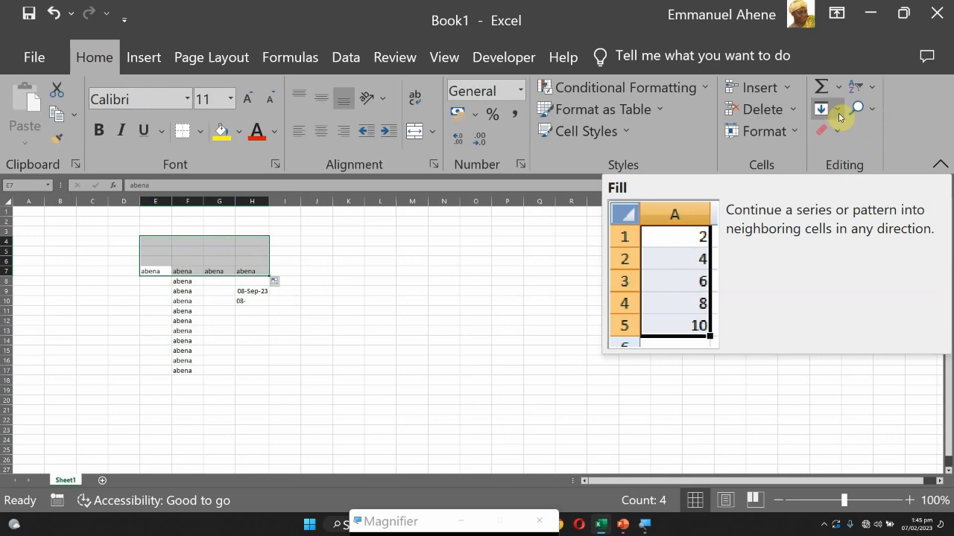
pyautogui.click(838, 112)
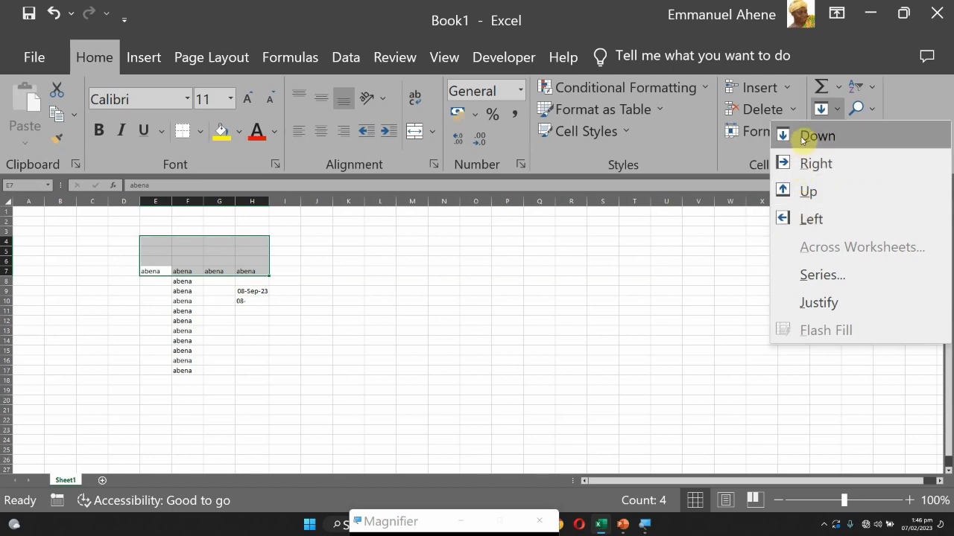
pyautogui.click(805, 188)
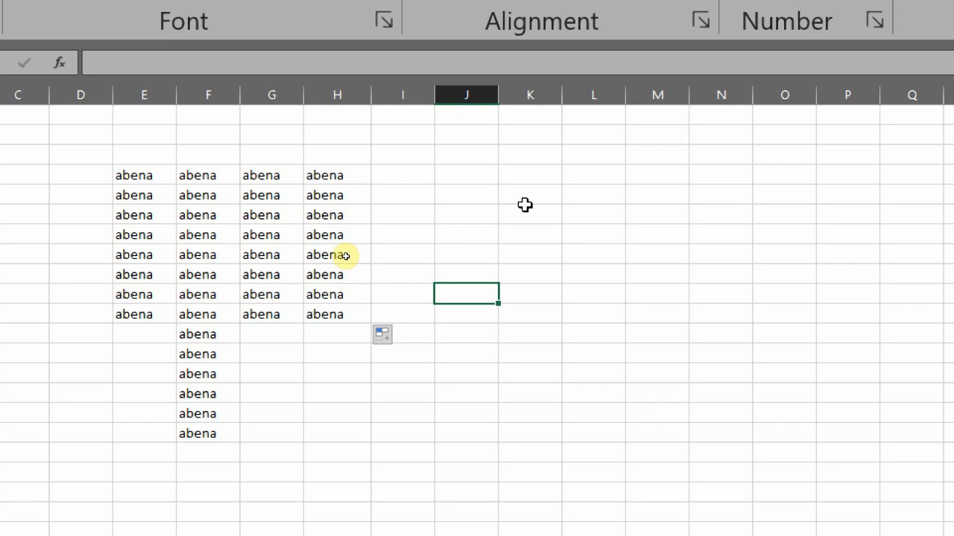
# Step: Enter 1 in J5 and 4 in J6, and extend the number series down to J13
pyautogui.click(451, 191)
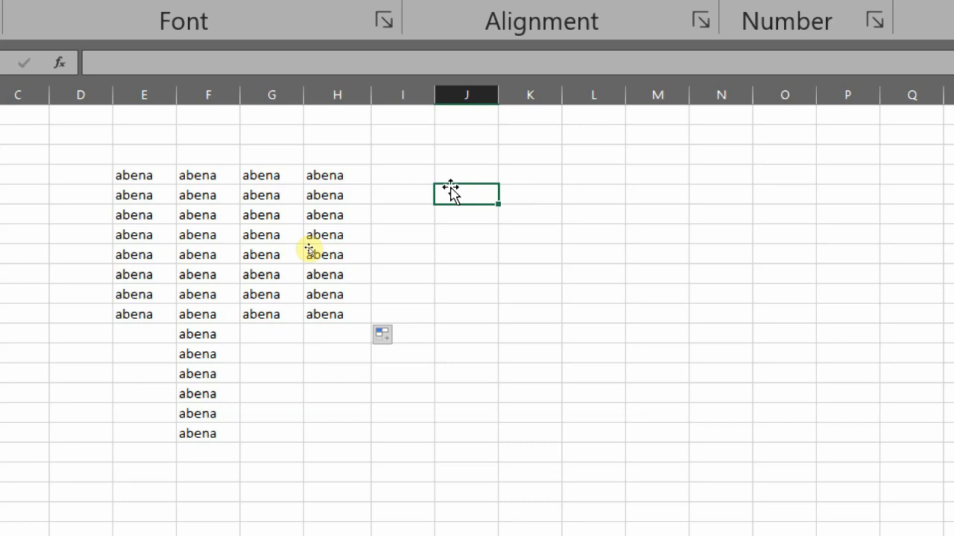
pyautogui.write('1')
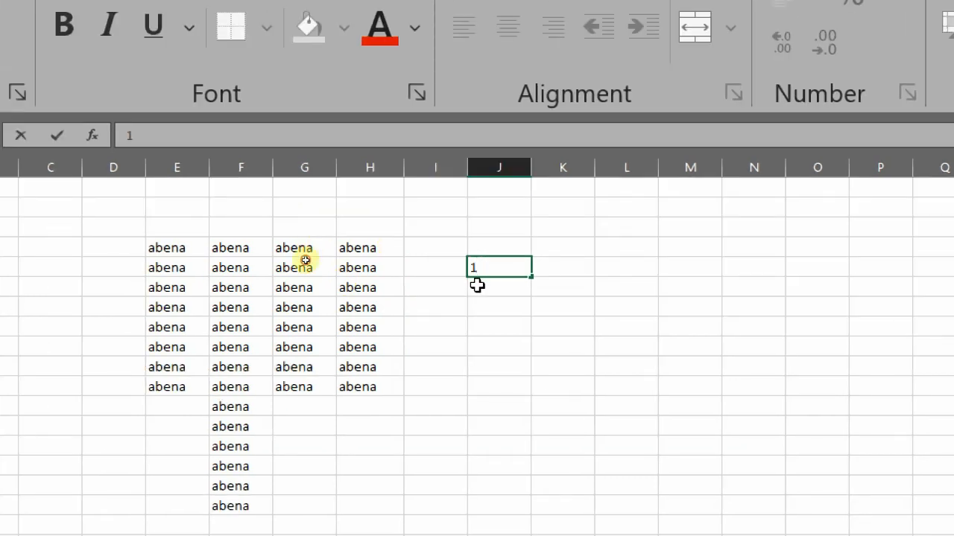
pyautogui.press('Return')
pyautogui.write('4')
pyautogui.click(492, 250)
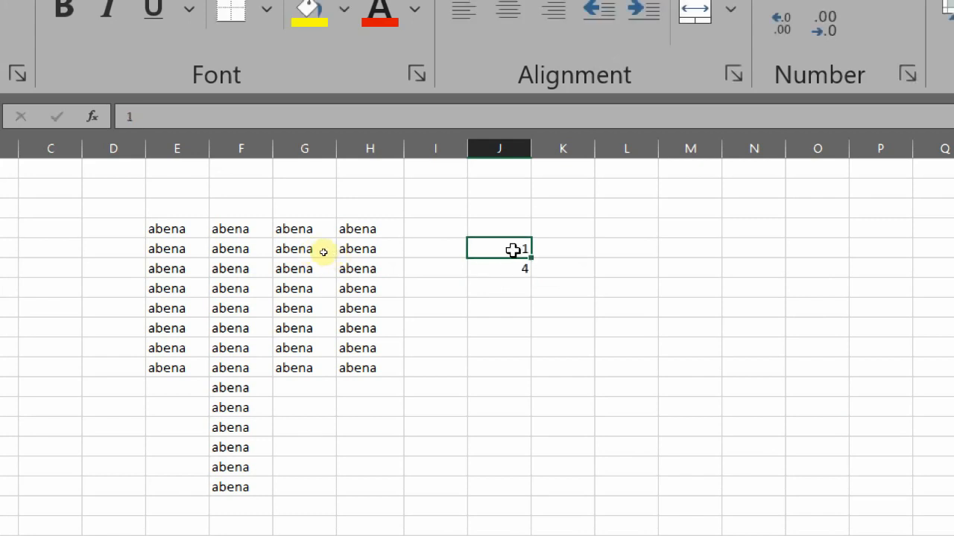
pyautogui.moveTo(513, 251); pyautogui.dragTo(532, 418)
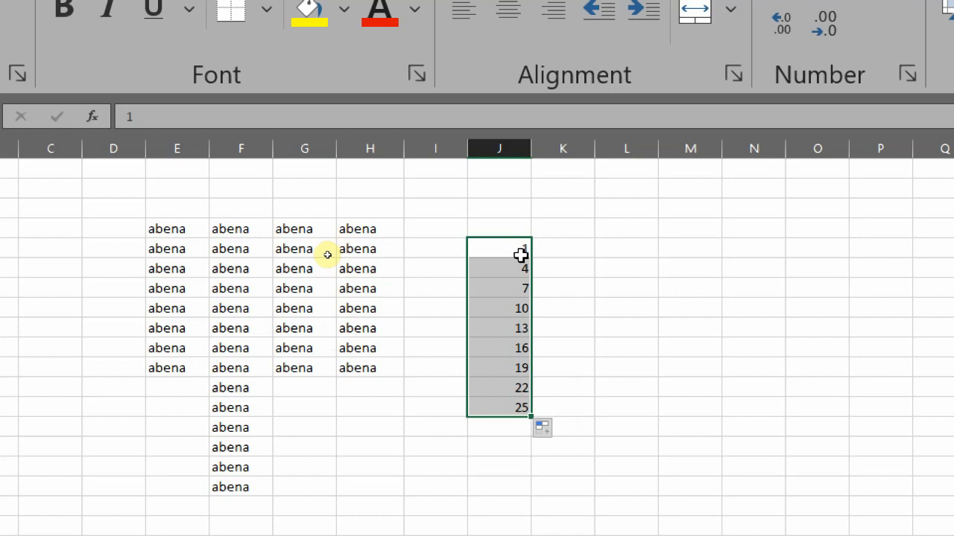
# Step: Examine the series' starting pair J5:J6 and the following value in J7
pyautogui.click(520, 248)
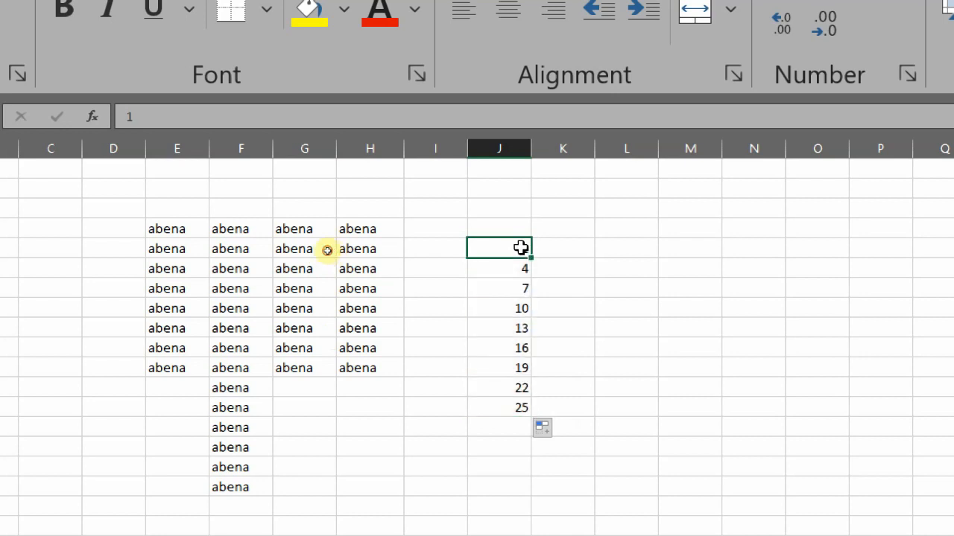
pyautogui.moveTo(520, 248); pyautogui.dragTo(523, 270)
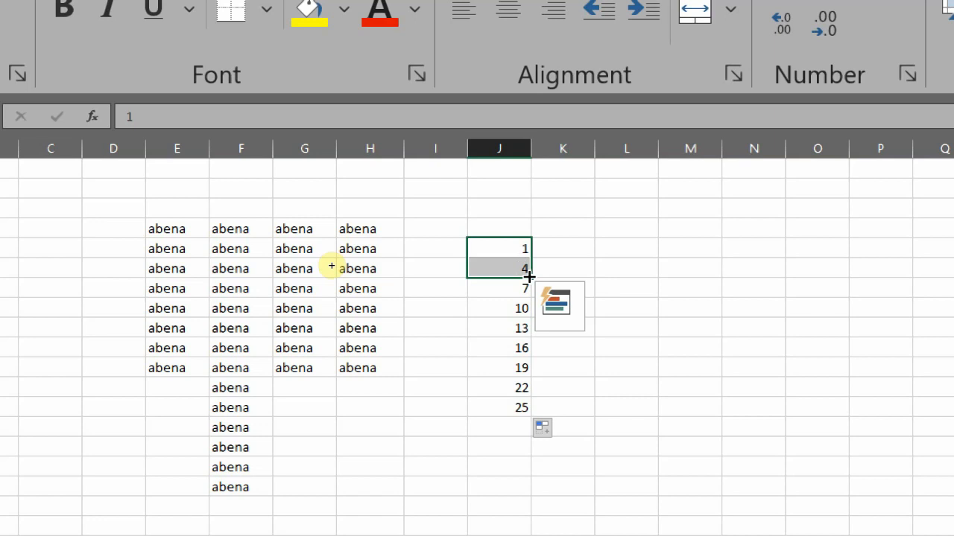
pyautogui.click(519, 294)
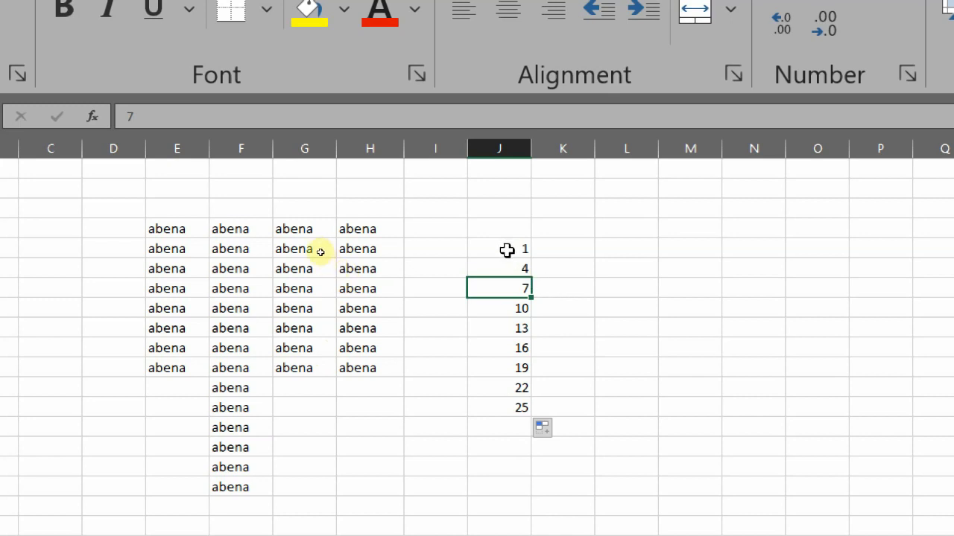
pyautogui.moveTo(506, 250); pyautogui.dragTo(503, 419)
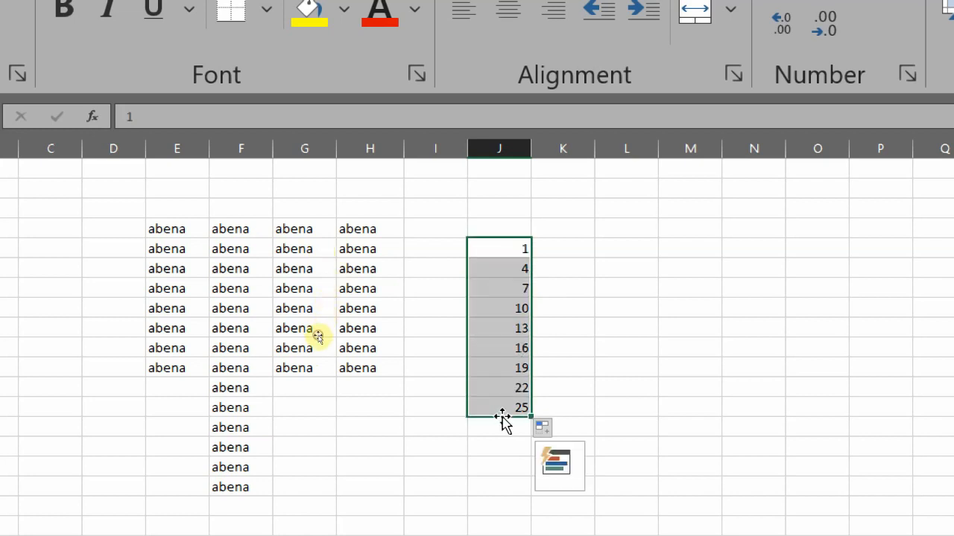
pyautogui.click(552, 253)
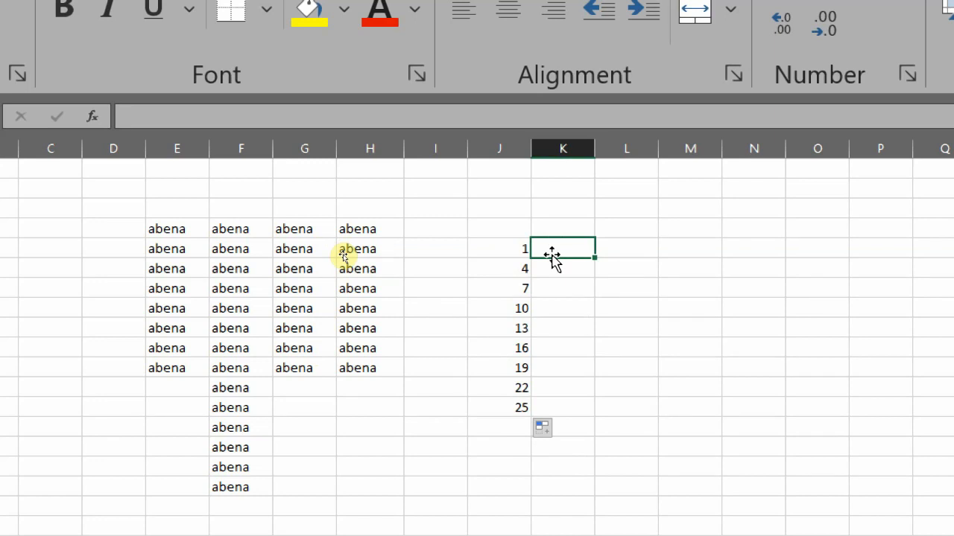
pyautogui.write('=')
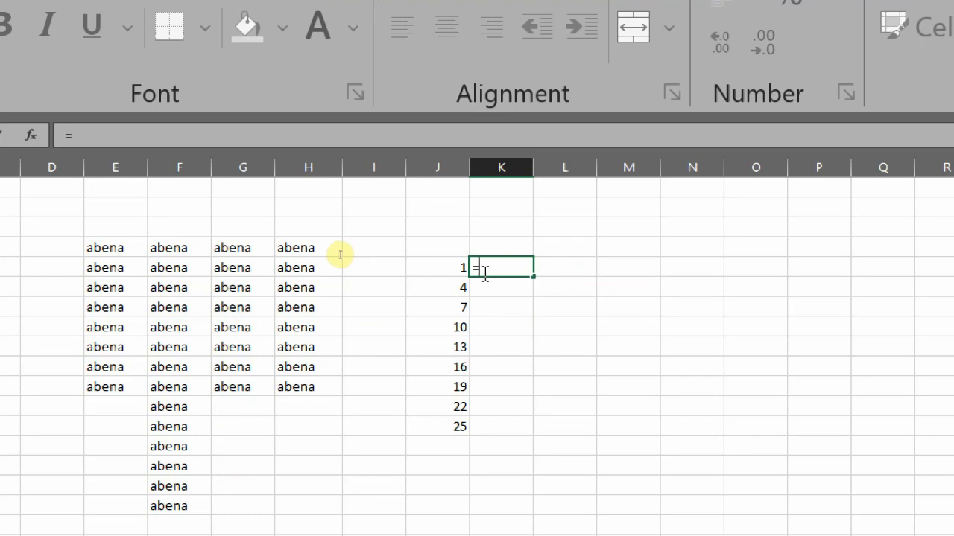
pyautogui.click(456, 266)
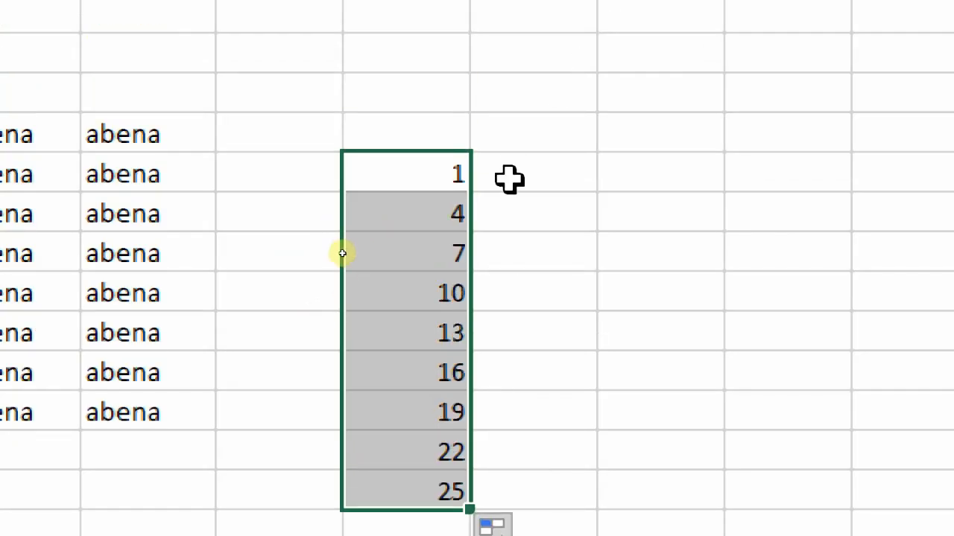
pyautogui.click(509, 77)
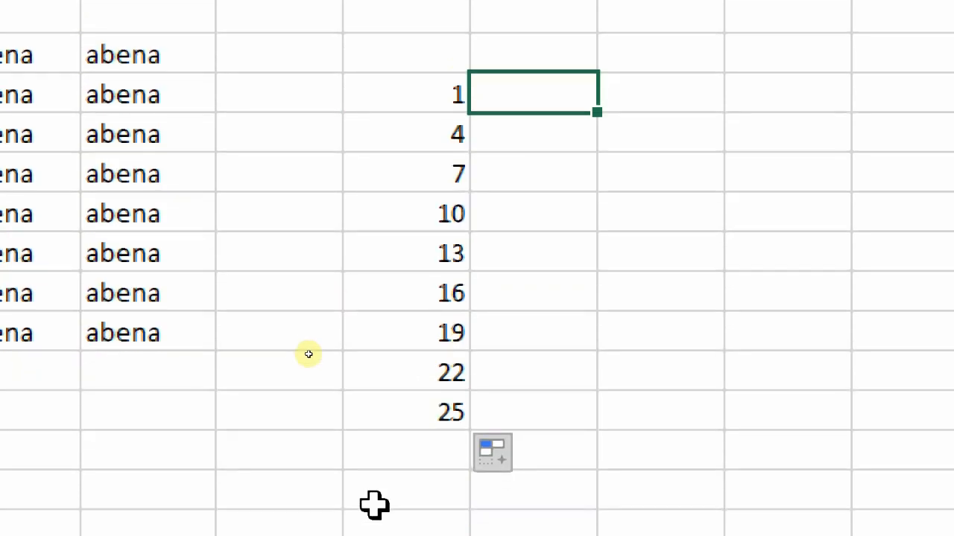
pyautogui.click(387, 440)
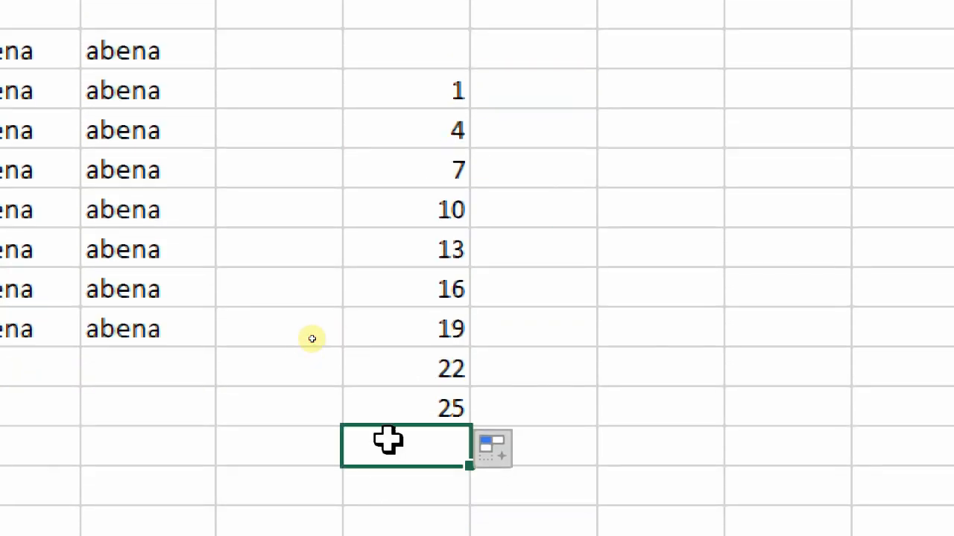
# Step: Enter a formula in K5 that adds J5 and J6, =J5+J6
pyautogui.click(490, 98)
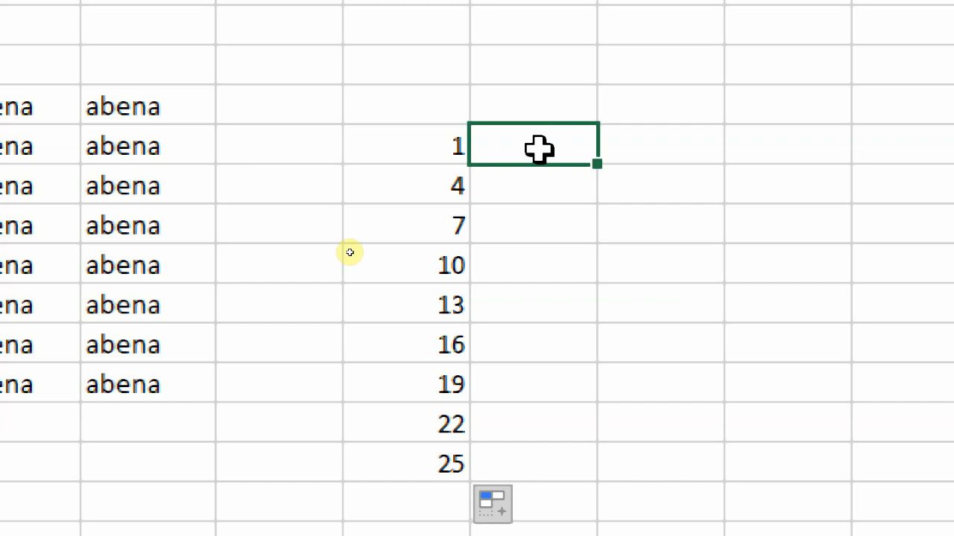
pyautogui.write('=')
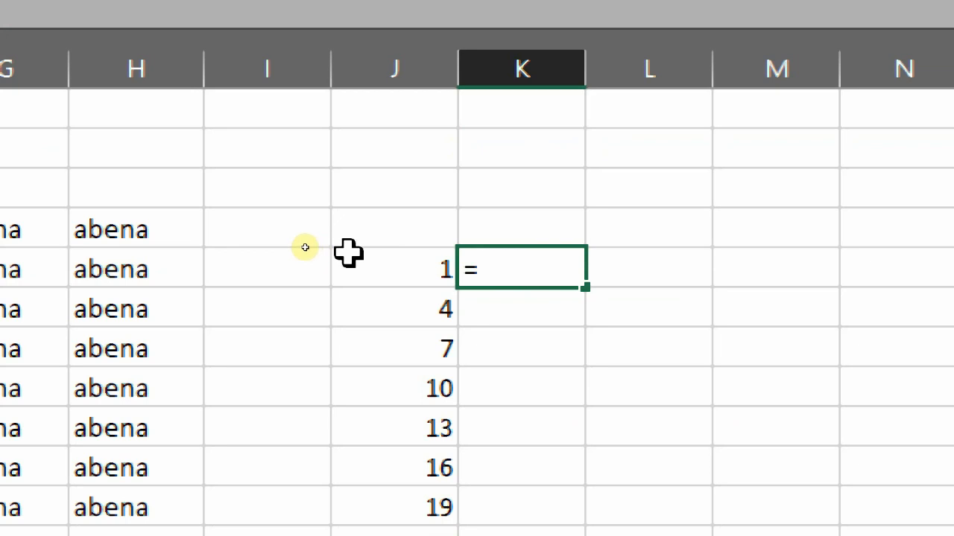
pyautogui.click(348, 259)
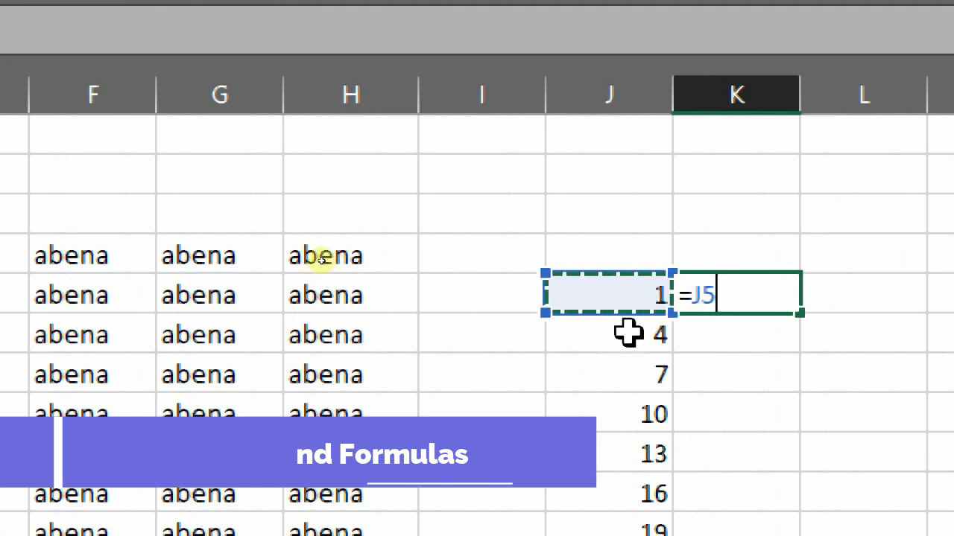
pyautogui.write('+')
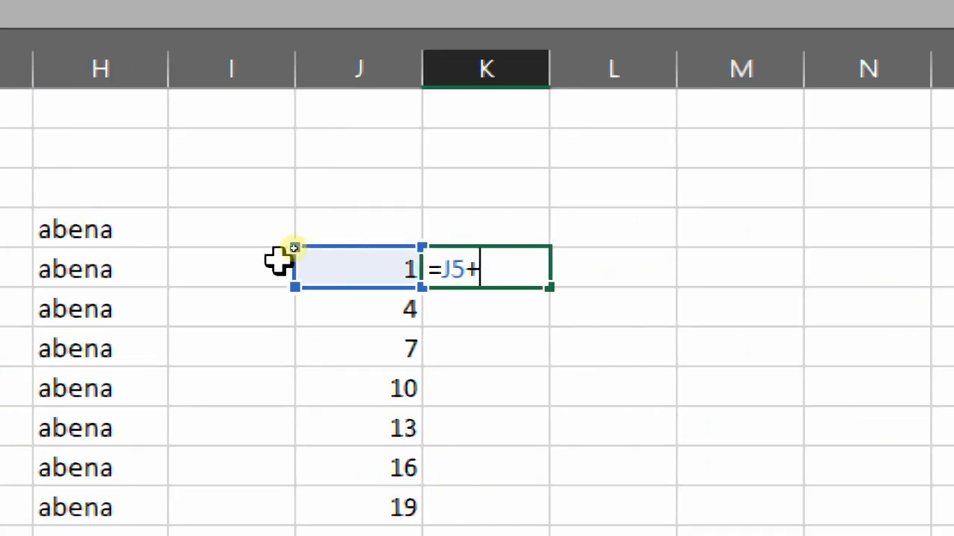
pyautogui.click(312, 310)
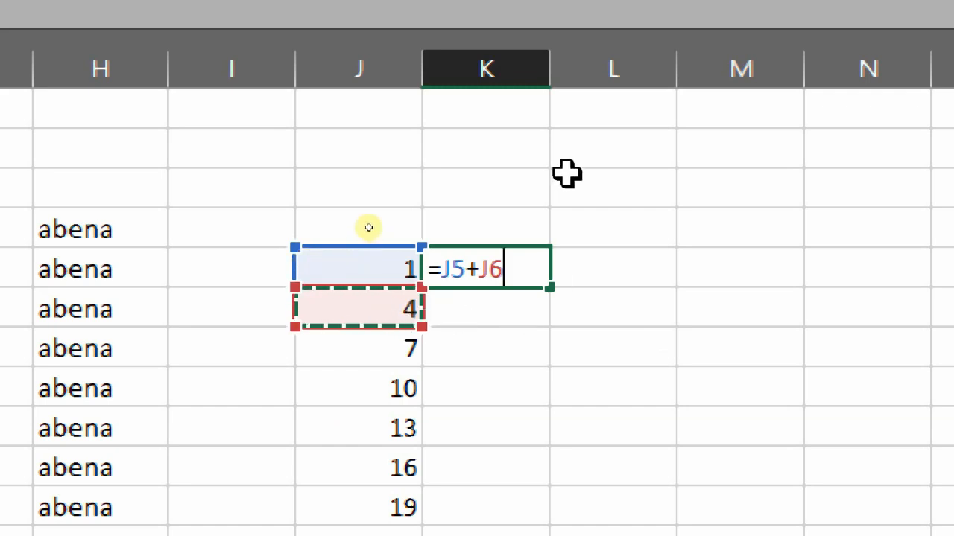
pyautogui.press('Return')
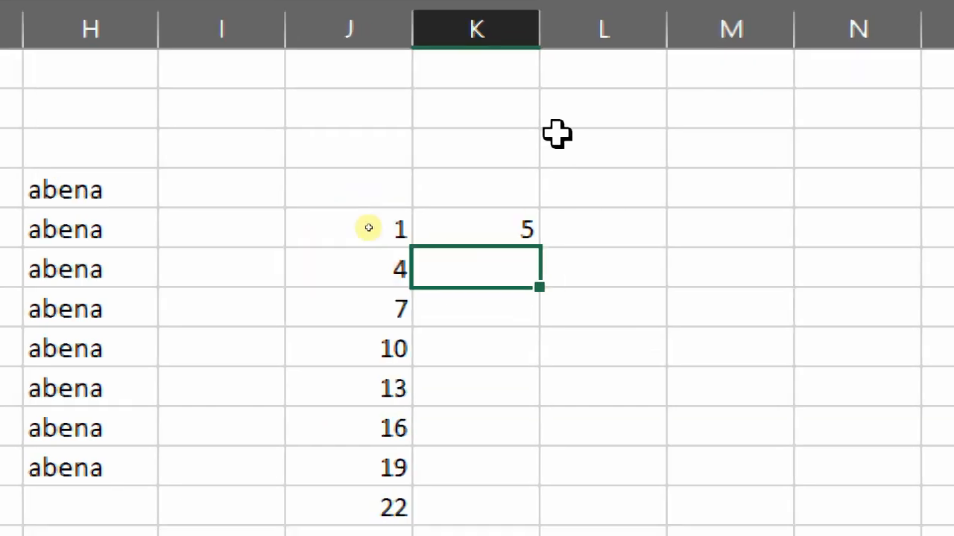
# Step: Fill the K5 formula down column K through K13, alongside the number series
pyautogui.click(475, 221)
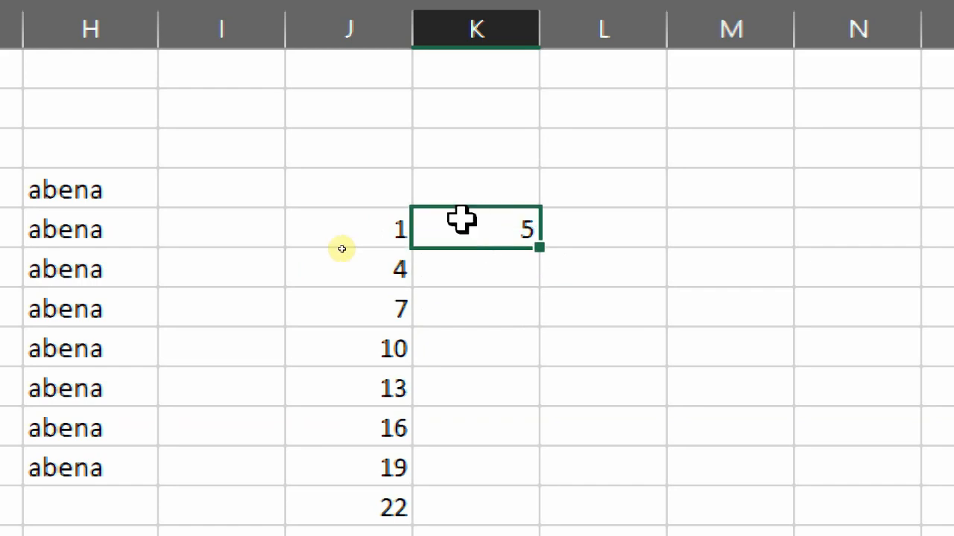
pyautogui.doubleClick(540, 246)
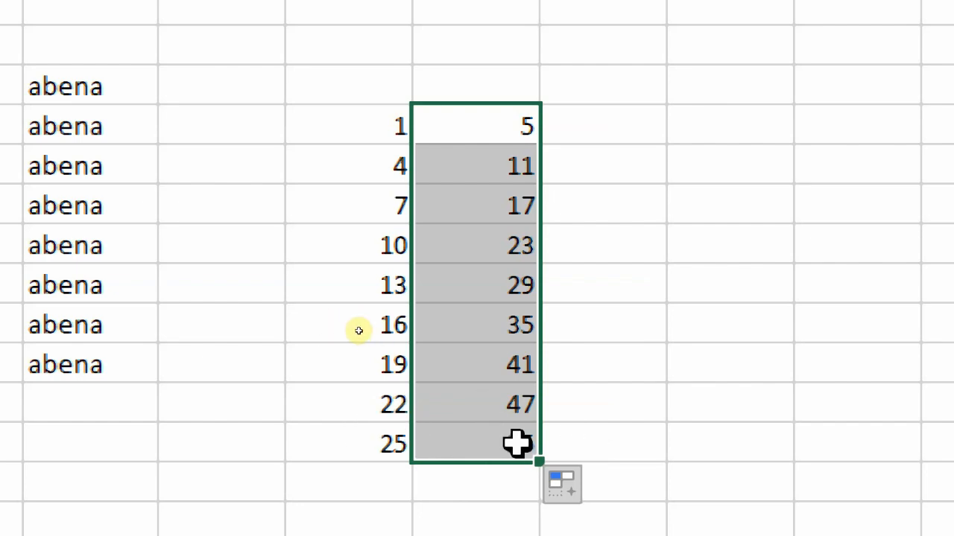
pyautogui.click(518, 443)
pyautogui.press('Delete')
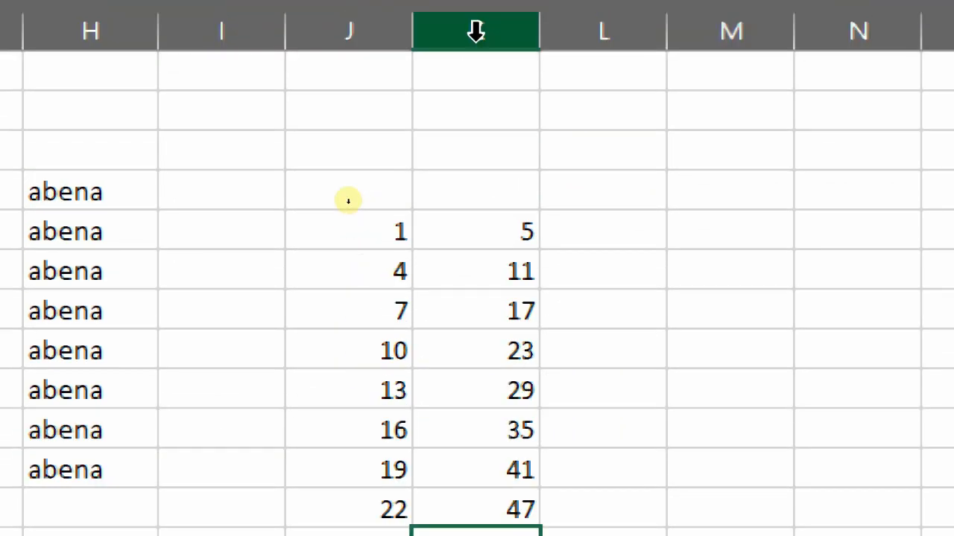
pyautogui.click(506, 346)
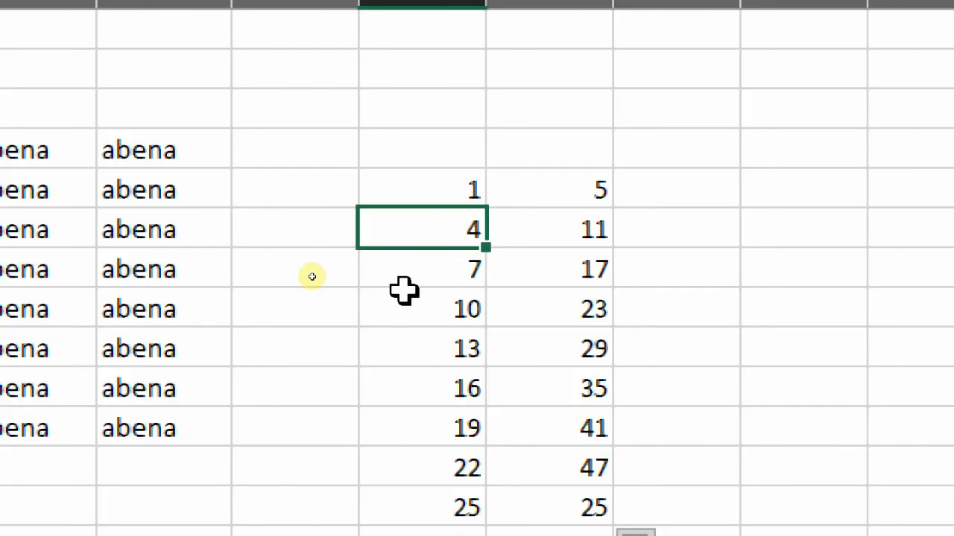
# Step: Extend the number series from J5:J6 upward through J1
pyautogui.moveTo(422, 215); pyautogui.dragTo(432, 185)
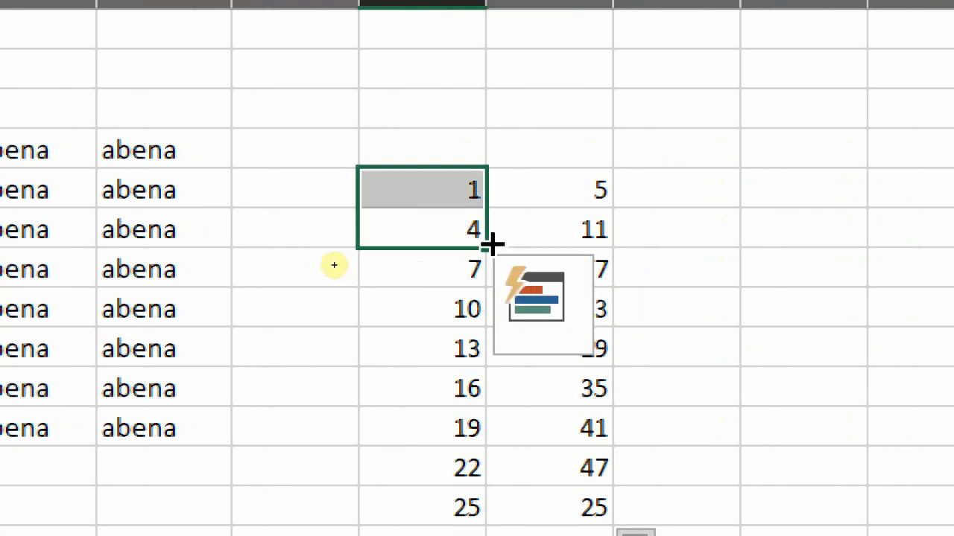
pyautogui.moveTo(492, 244); pyautogui.dragTo(435, 0)
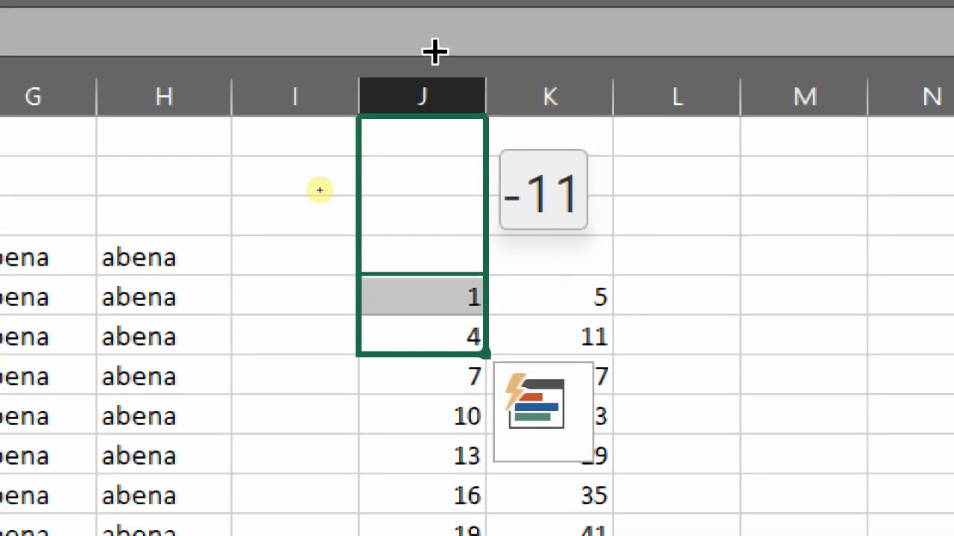
pyautogui.moveTo(436, 50); pyautogui.dragTo(434, 47)
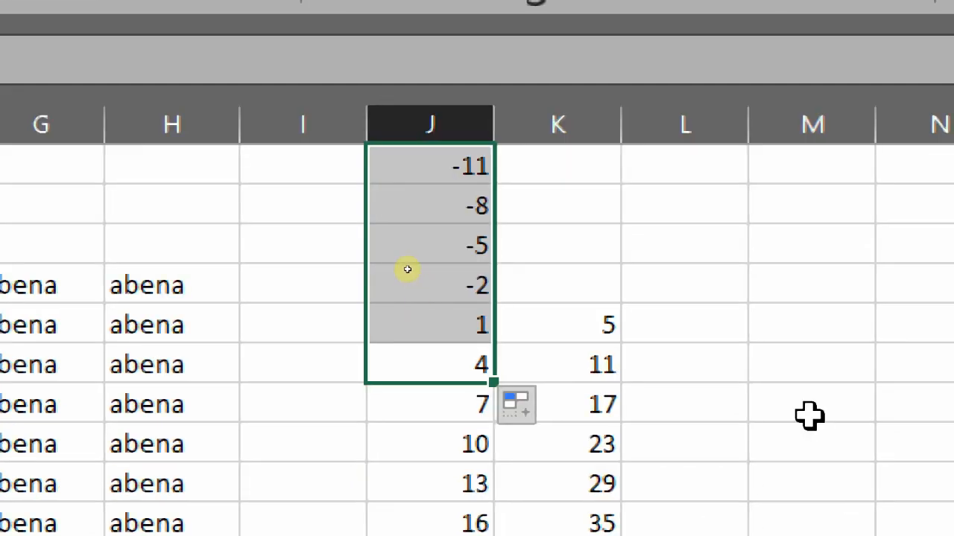
pyautogui.click(730, 302)
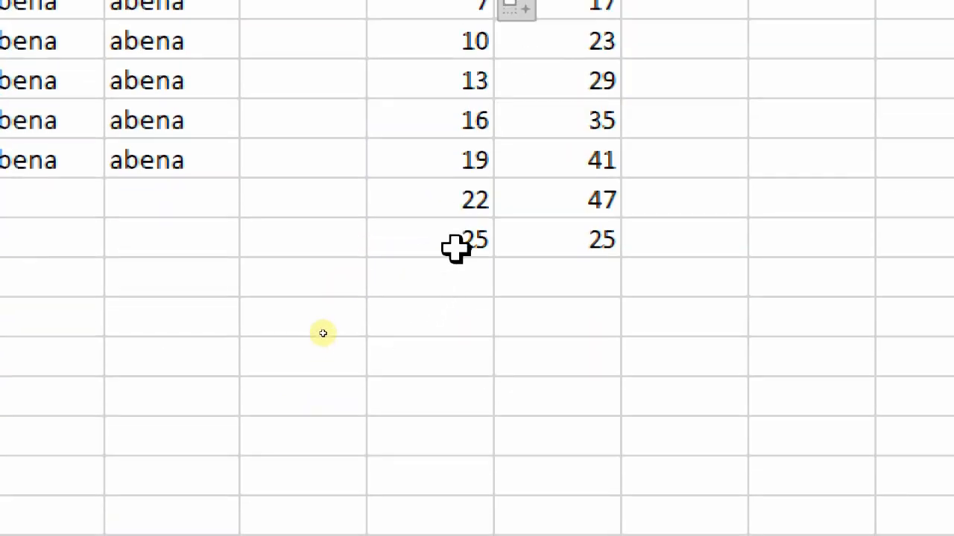
# Step: Open the Series fill settings for J12:J13 and try the Date type with the Month date unit
pyautogui.moveTo(447, 199); pyautogui.dragTo(436, 234)
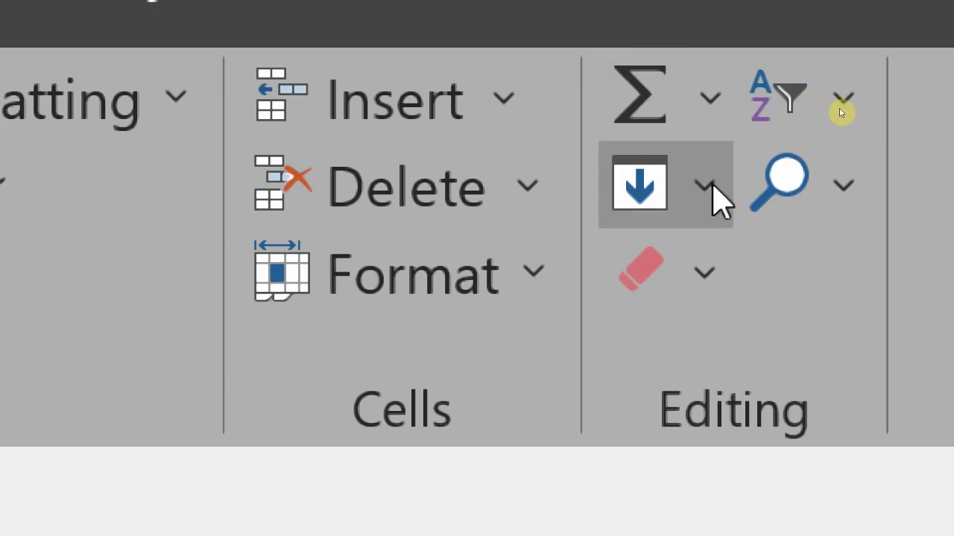
pyautogui.click(711, 186)
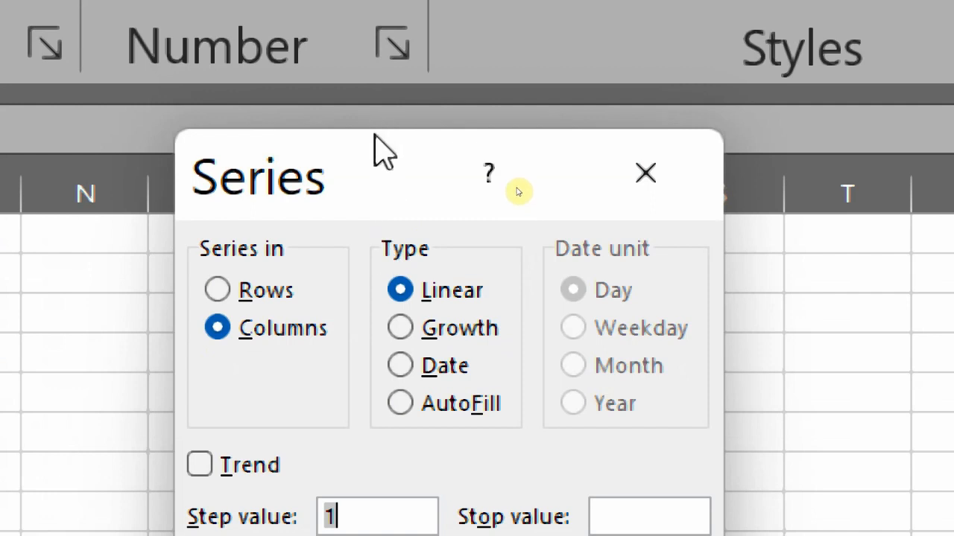
pyautogui.moveTo(384, 156); pyautogui.dragTo(387, 107)
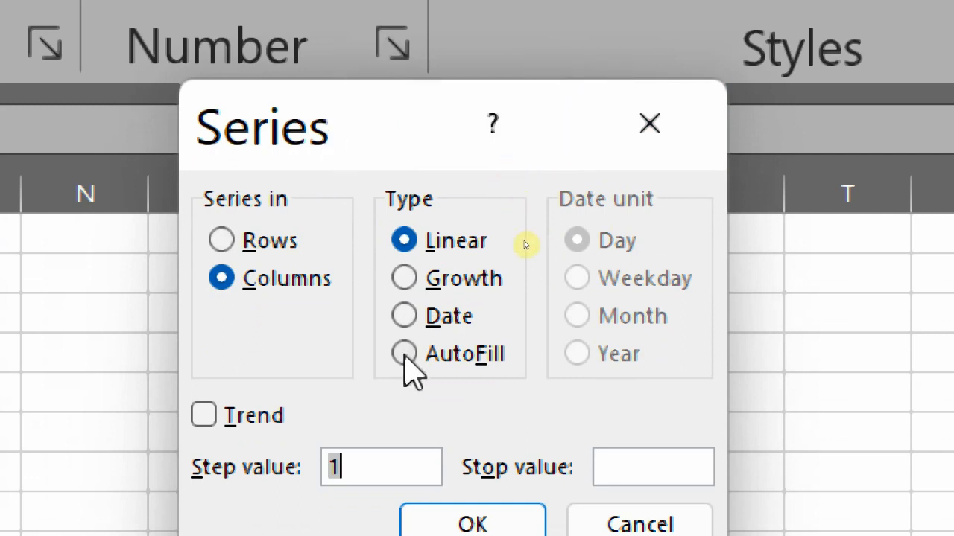
pyautogui.click(405, 316)
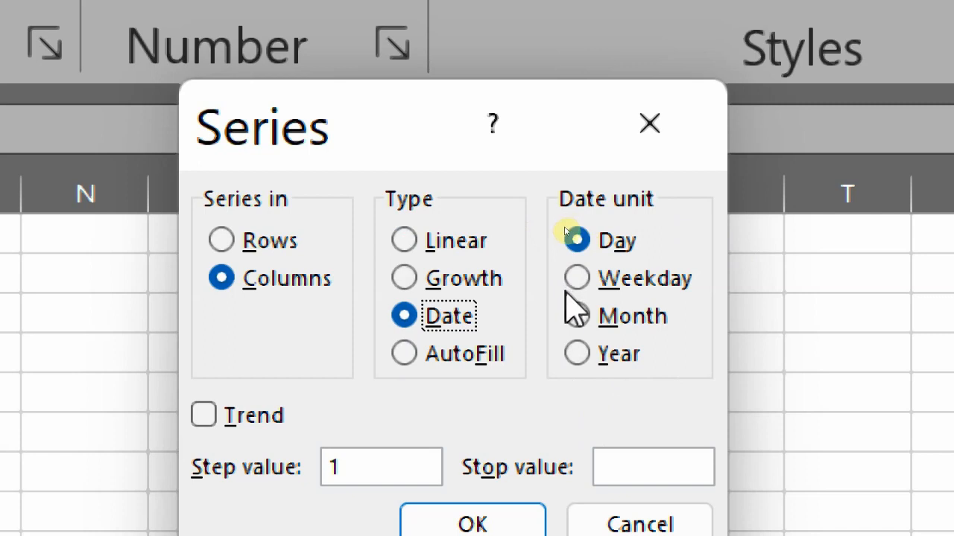
pyautogui.click(579, 317)
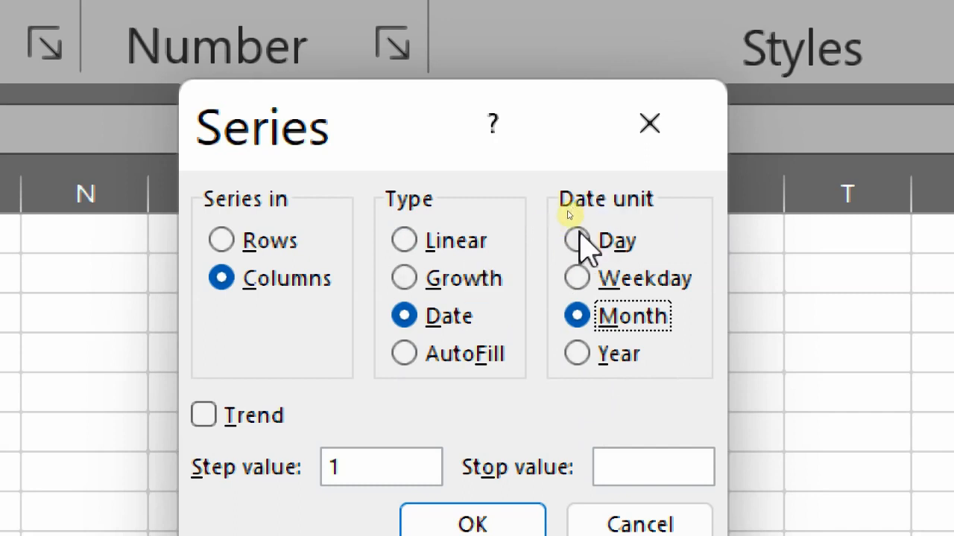
# Step: Fill J12:J13 as a Growth series in columns with a step value of 2
pyautogui.click(401, 274)
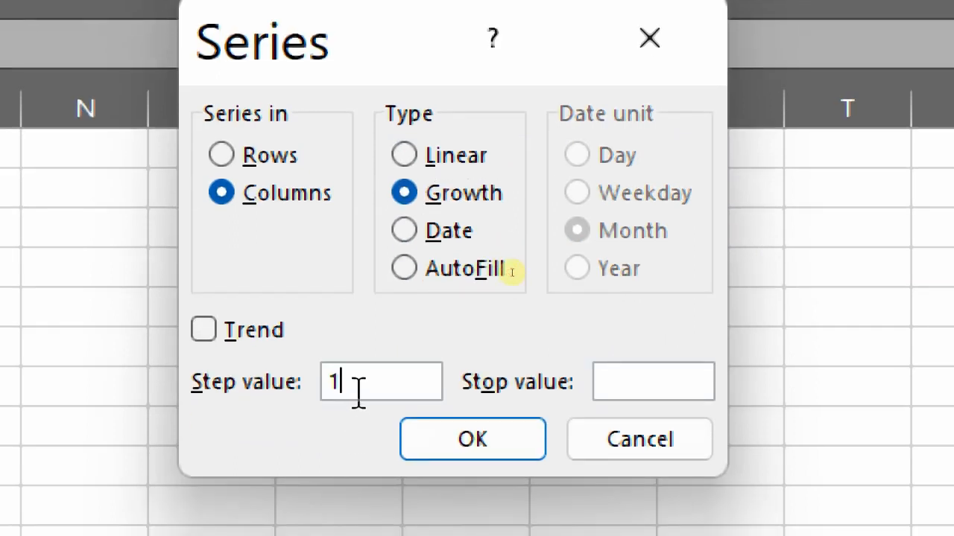
pyautogui.click(359, 383)
pyautogui.press('BackSpace')
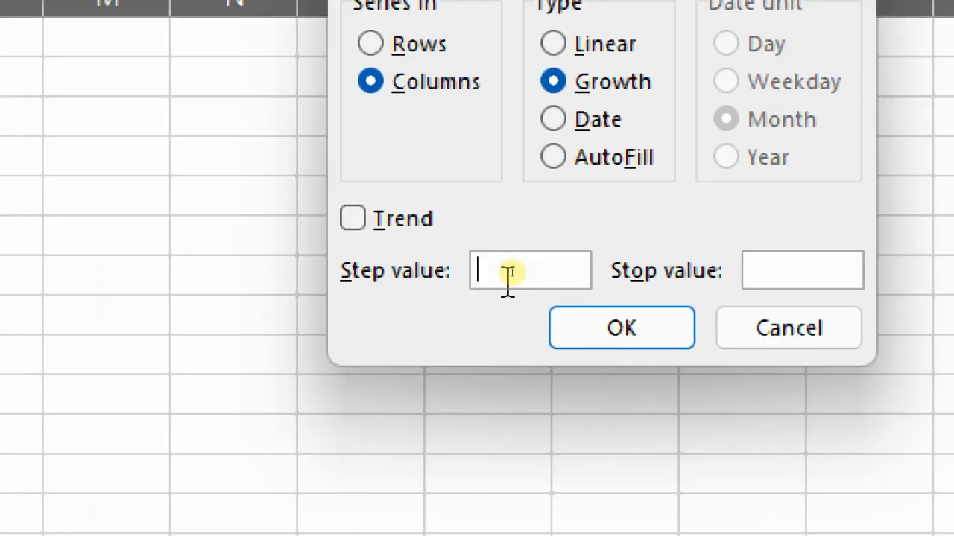
pyautogui.write('2')
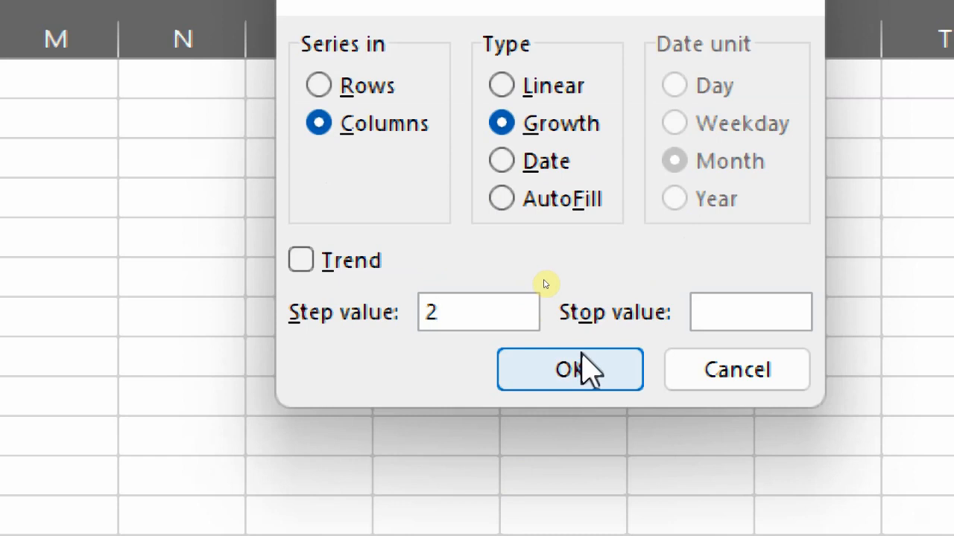
pyautogui.click(570, 371)
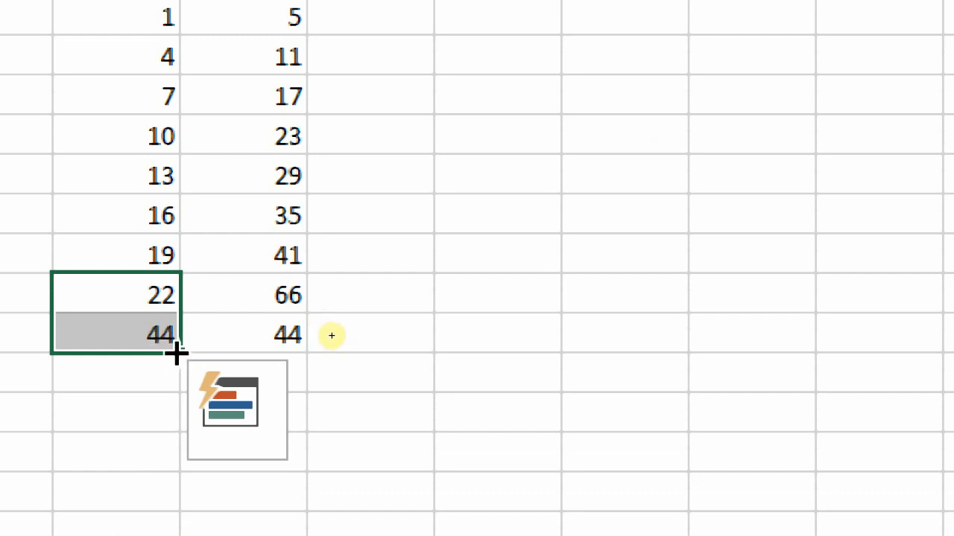
# Step: Extend the series from J12:J13 down through J16
pyautogui.moveTo(177, 354); pyautogui.dragTo(141, 462)
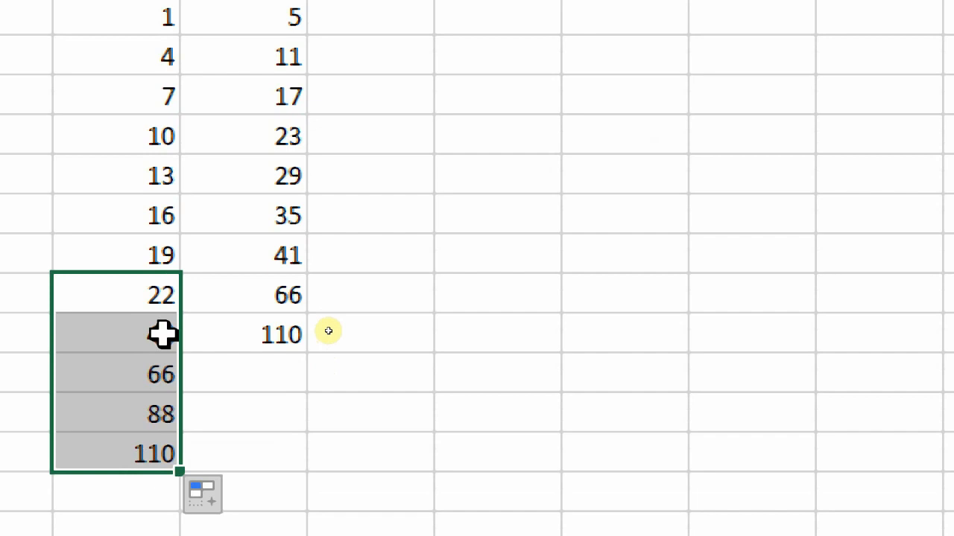
pyautogui.click(500, 199)
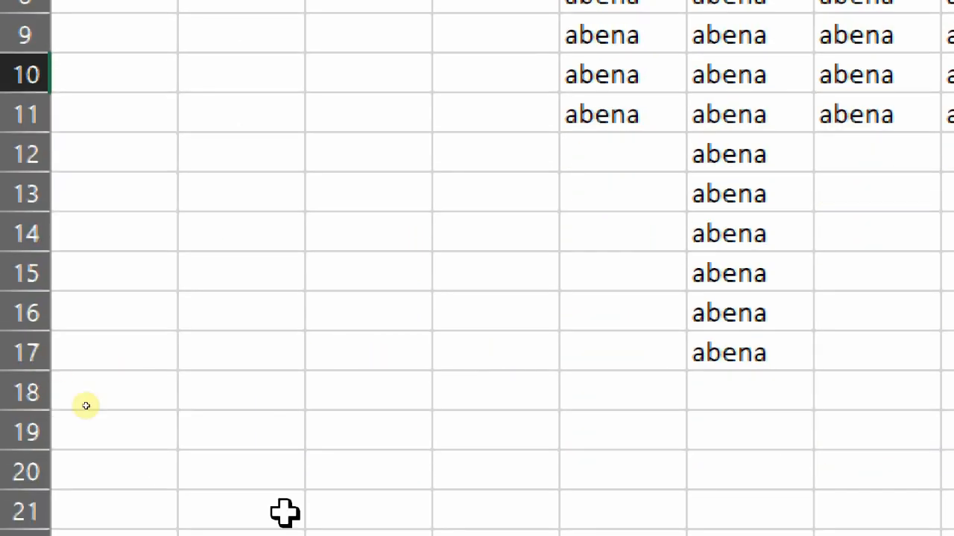
# Step: Enter the date 08/09/2023 in C10 and select that cell
pyautogui.click(312, 72)
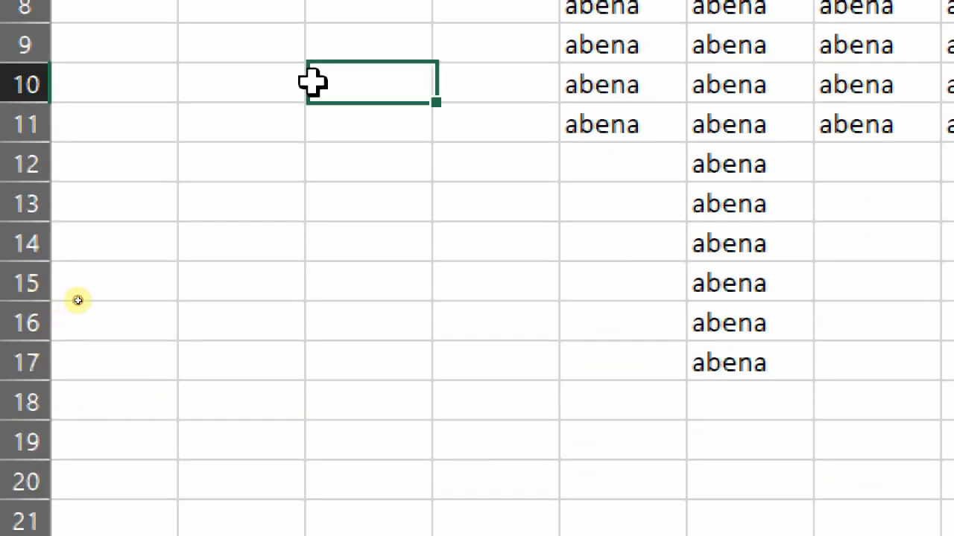
pyautogui.write('o')
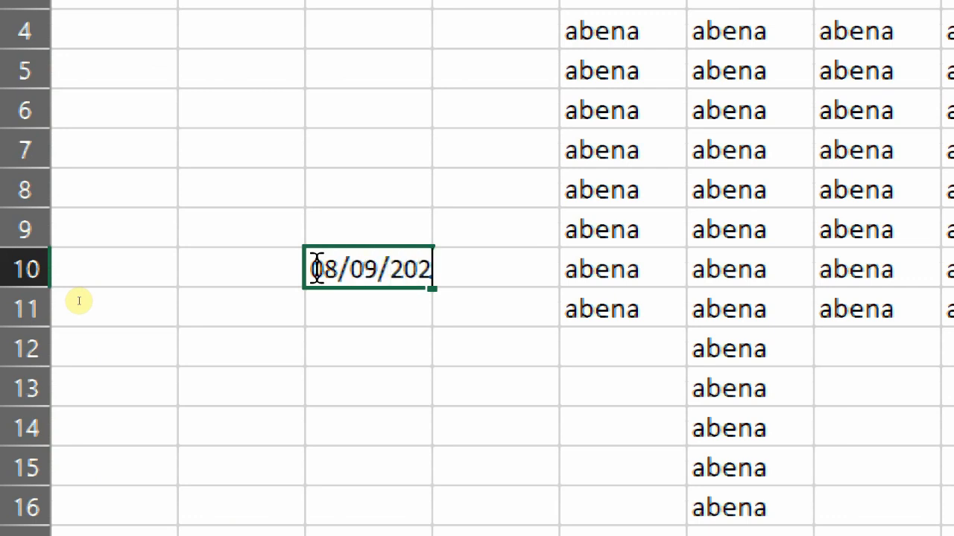
pyautogui.press('Return')
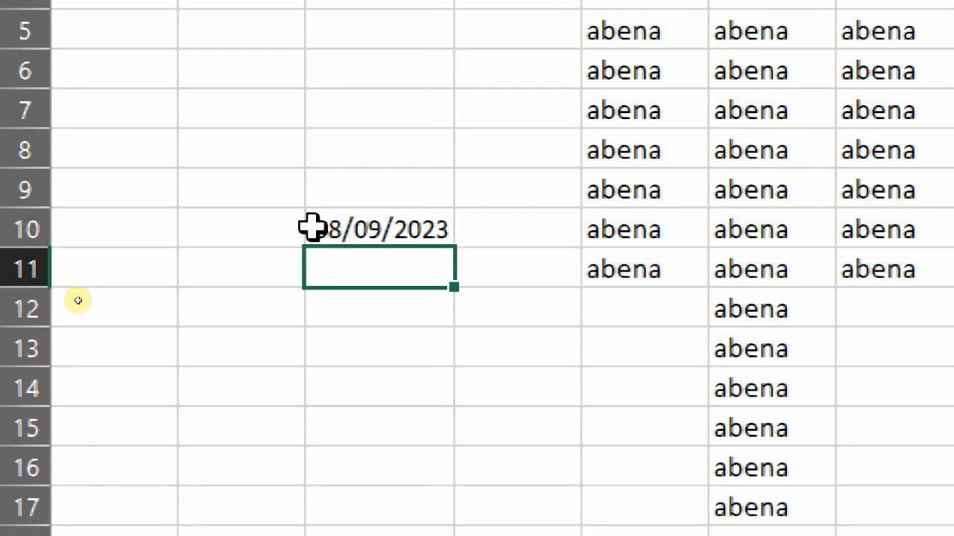
pyautogui.click(395, 224)
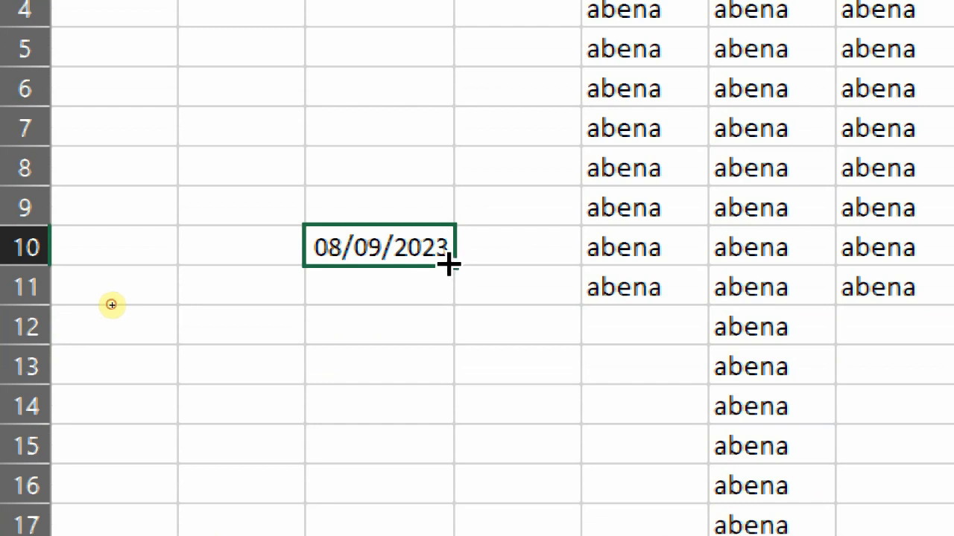
# Step: Fill the date in C10 down through C14 and set the fill to increase by months
pyautogui.moveTo(449, 264); pyautogui.dragTo(428, 422)
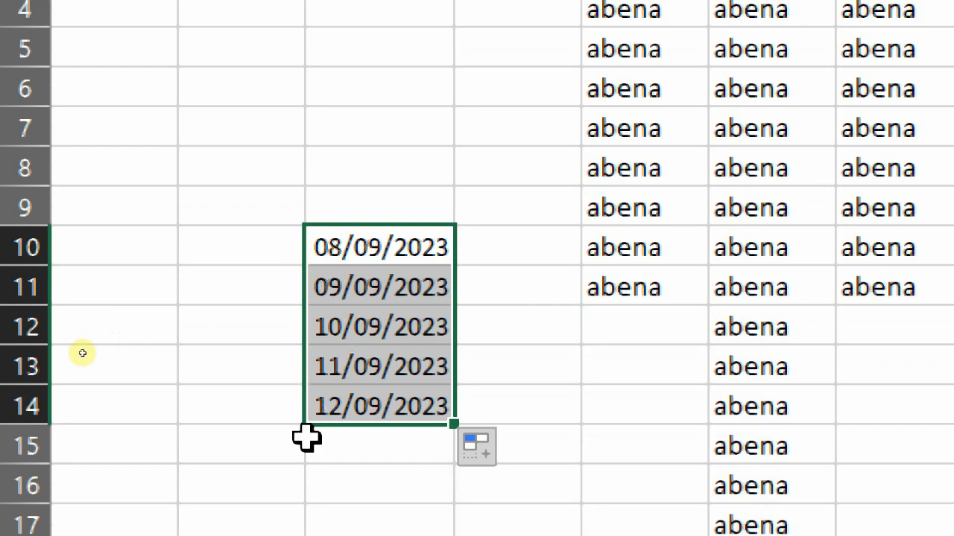
pyautogui.click(510, 432)
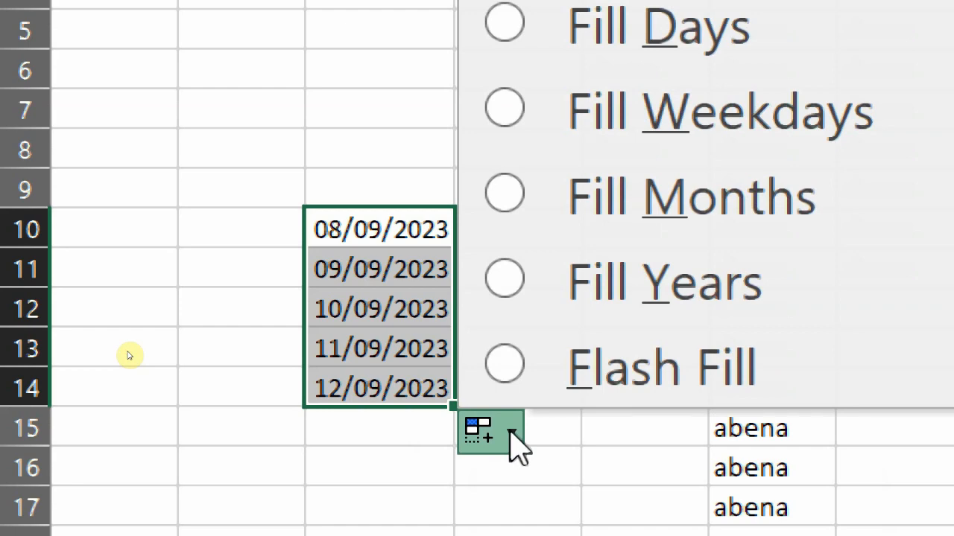
pyautogui.click(511, 434)
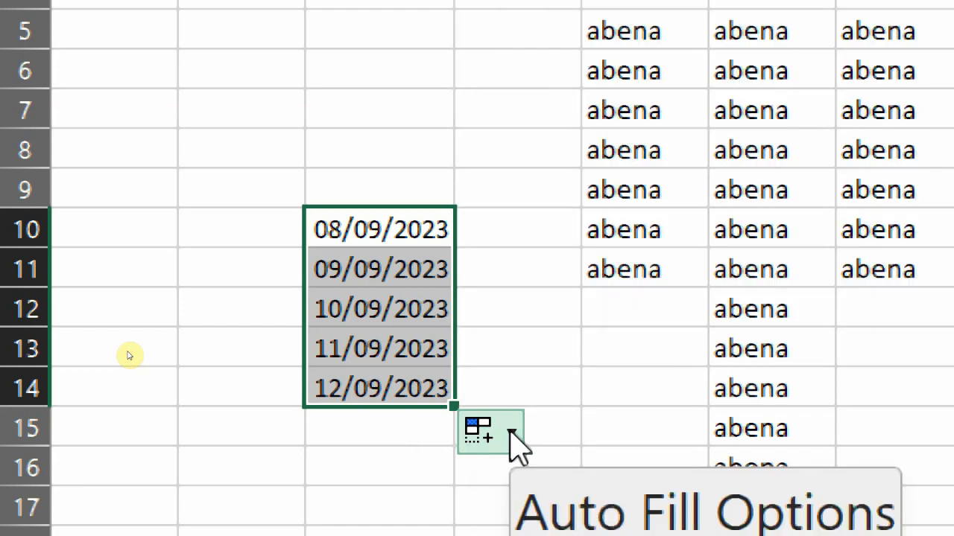
pyautogui.click(513, 435)
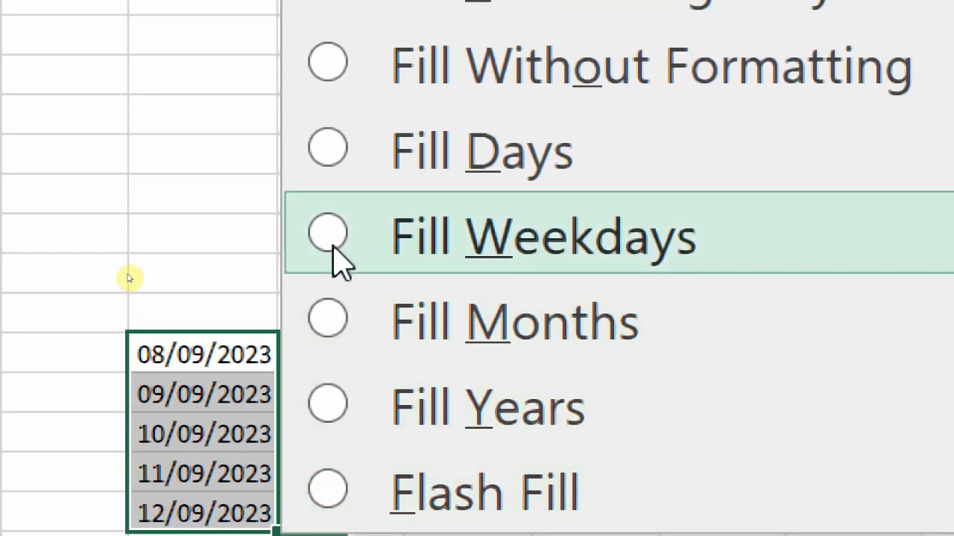
pyautogui.click(330, 318)
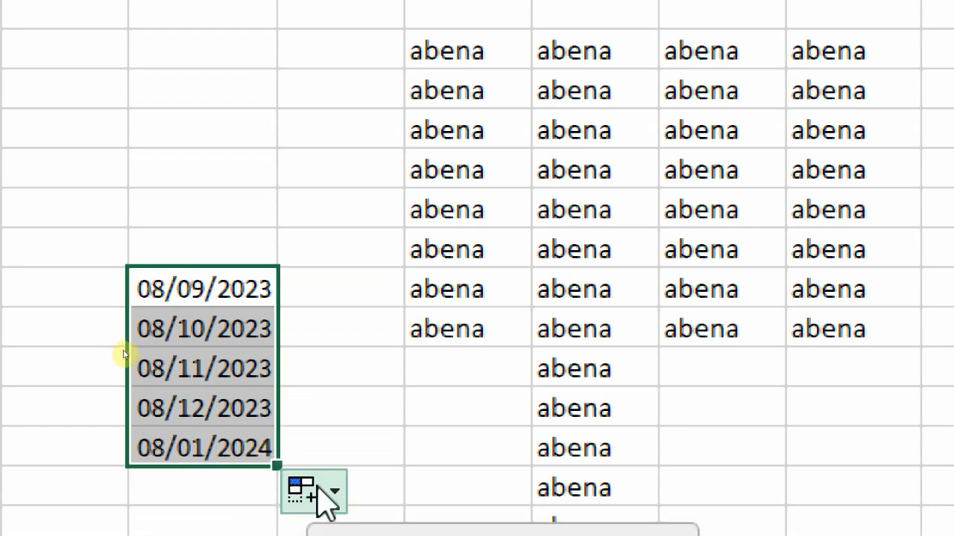
# Step: Open the Series fill settings for the date cells
pyautogui.scroll(-2, 324, 477)
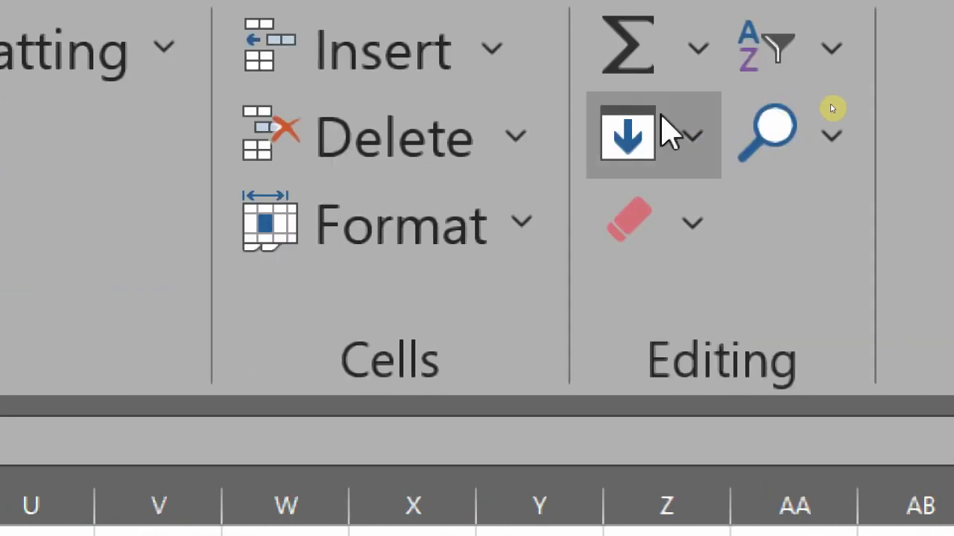
pyautogui.click(693, 138)
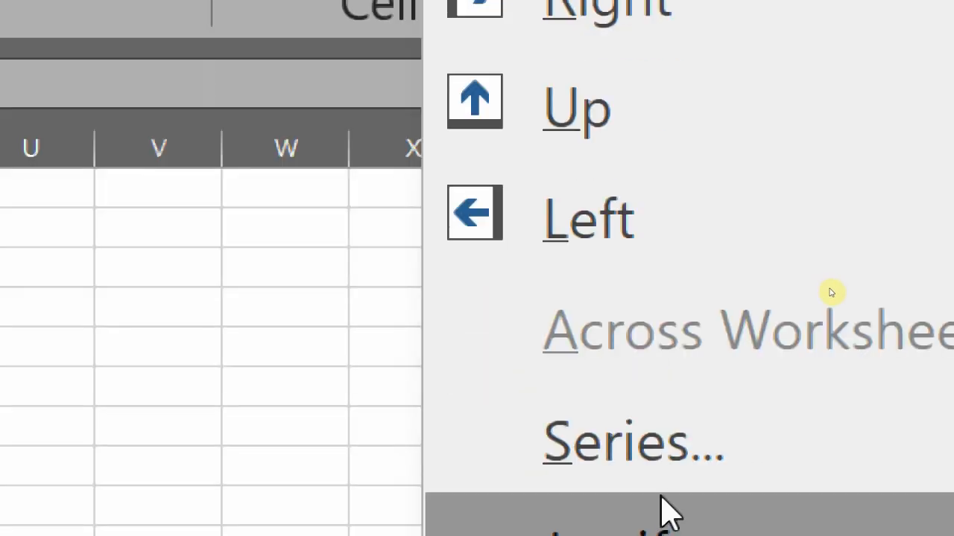
pyautogui.click(678, 441)
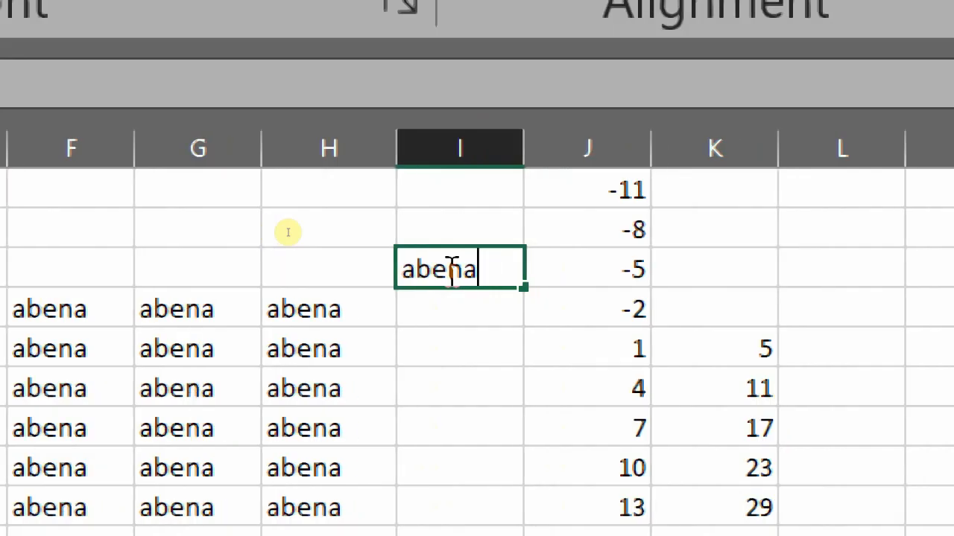
# Step: Enter a second first name in I4 and fill the I3:I4 pair down through I9
pyautogui.click(451, 332)
pyautogui.click(432, 311)
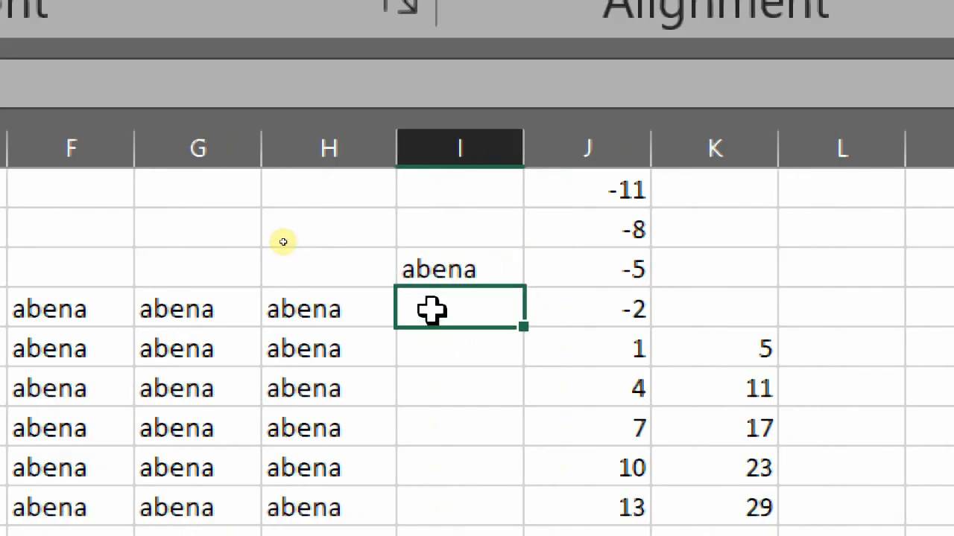
pyautogui.write('akua')
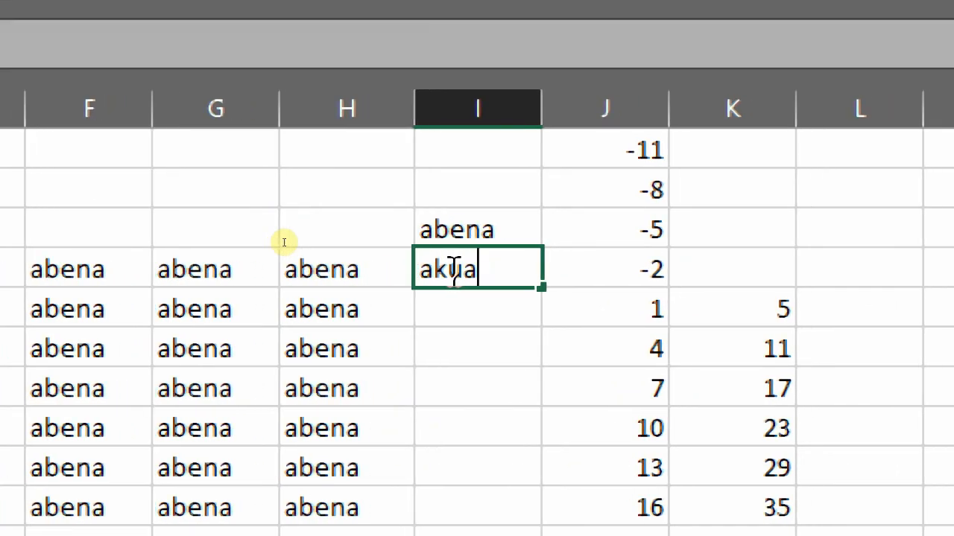
pyautogui.moveTo(483, 232); pyautogui.dragTo(490, 264)
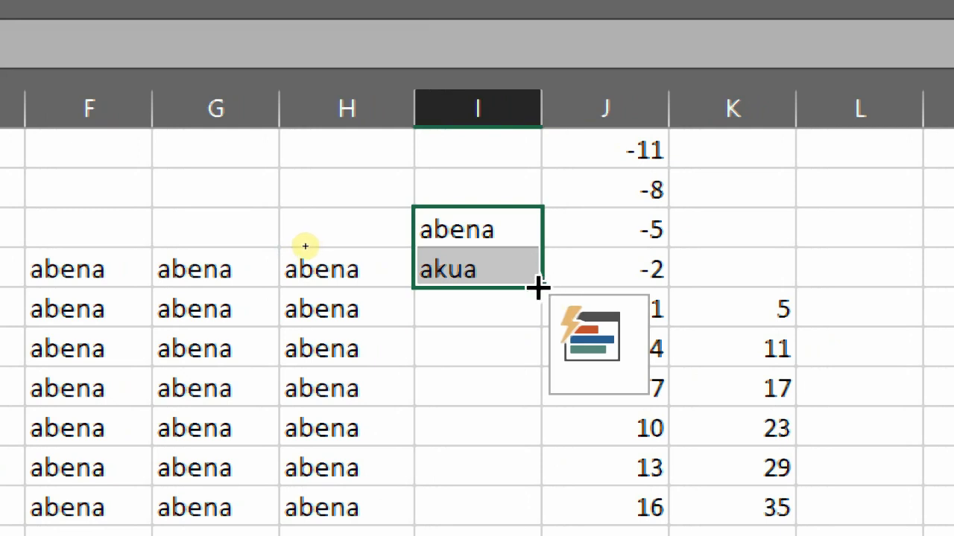
pyautogui.moveTo(538, 287); pyautogui.dragTo(520, 470)
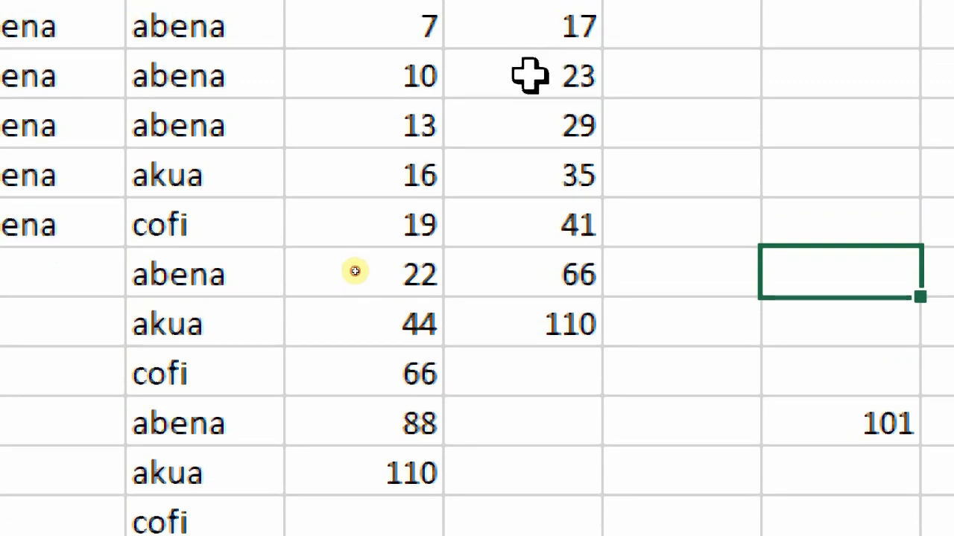
# Step: Enter the formula =sum(K8:K13) in K14 to add up the six numbers above it
pyautogui.moveTo(528, 75); pyautogui.dragTo(560, 309)
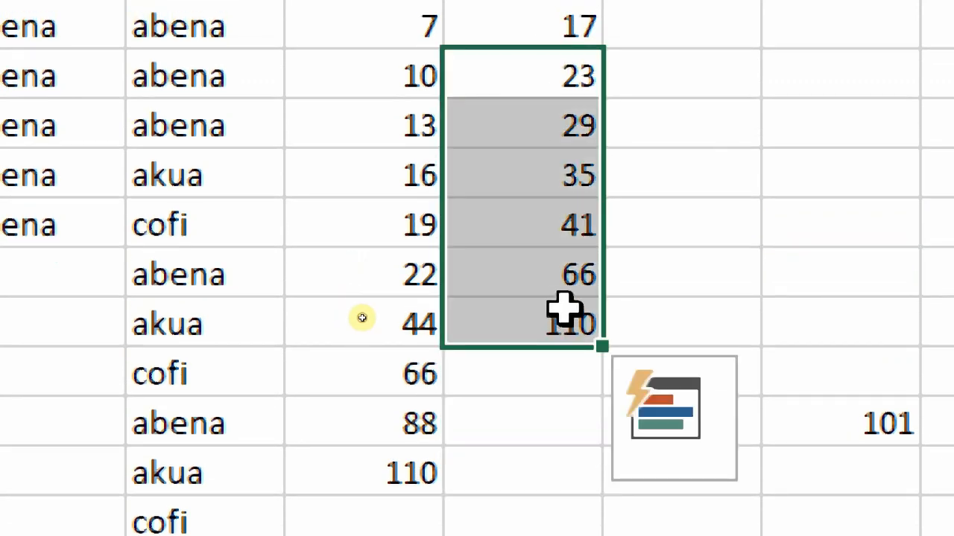
pyautogui.click(529, 372)
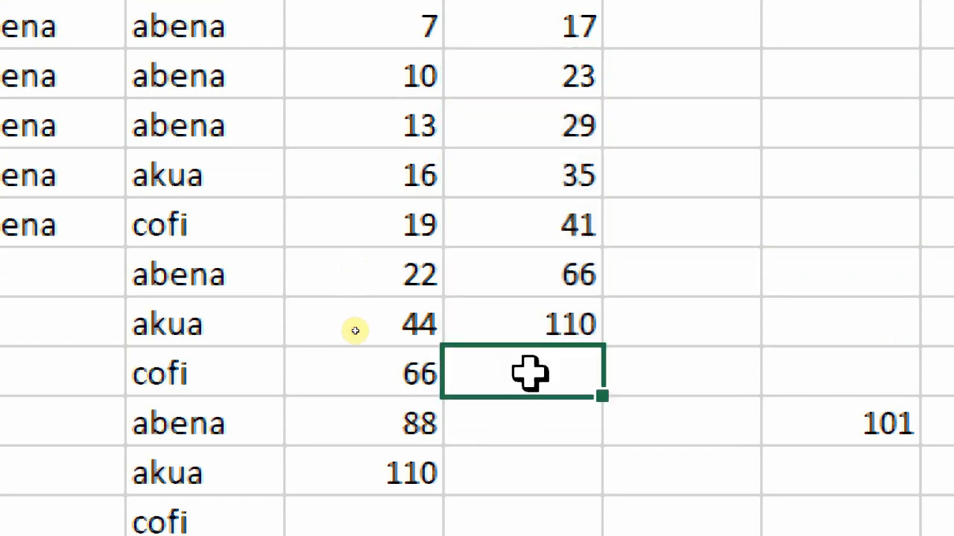
pyautogui.write('=su')
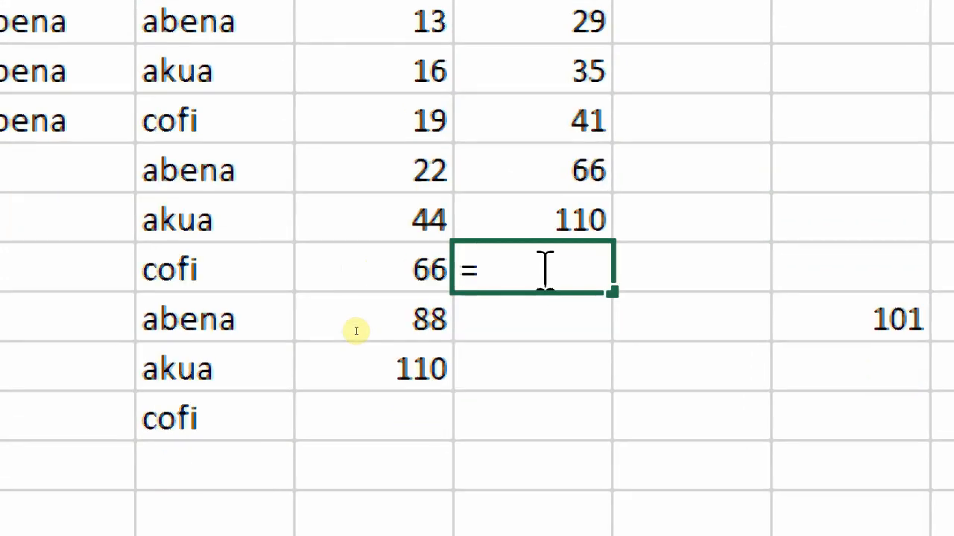
pyautogui.write('m')
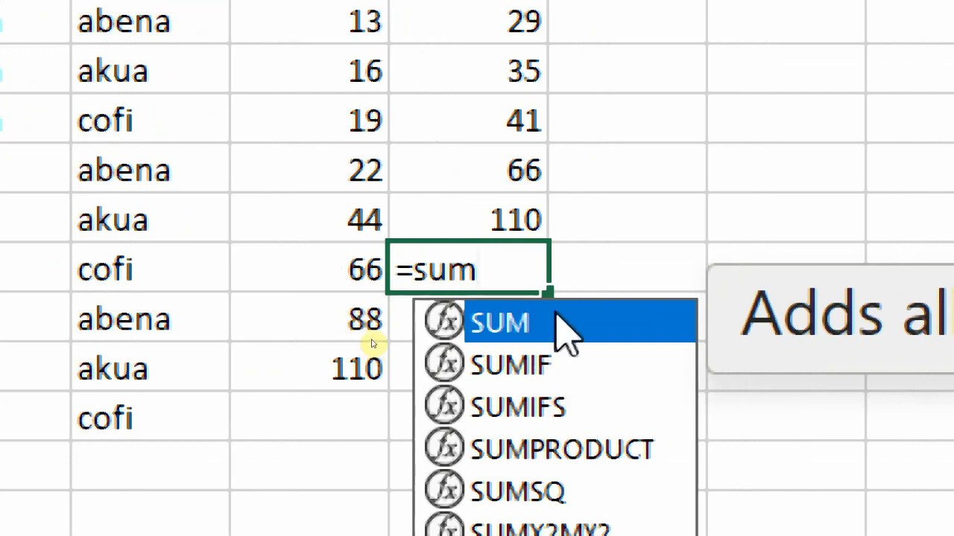
pyautogui.write('(')
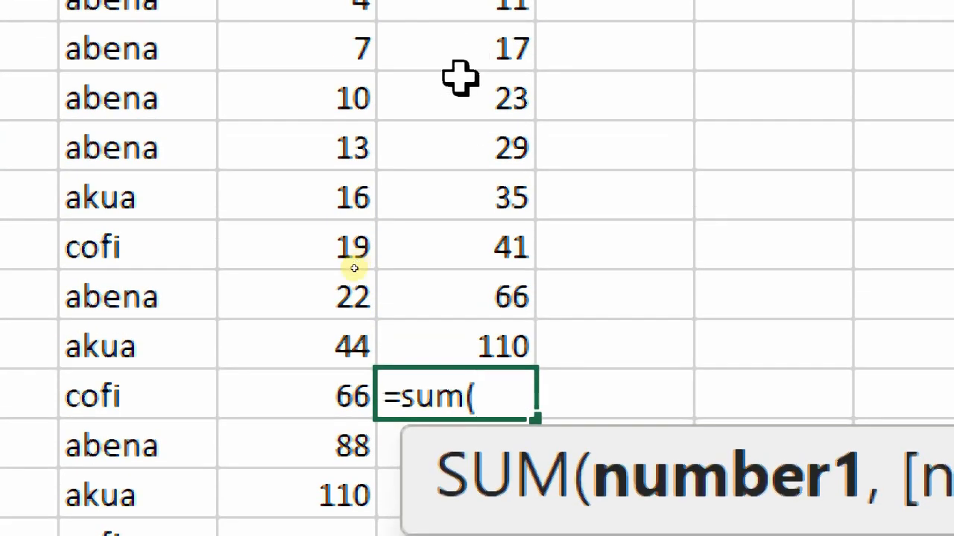
pyautogui.moveTo(458, 91); pyautogui.dragTo(476, 322)
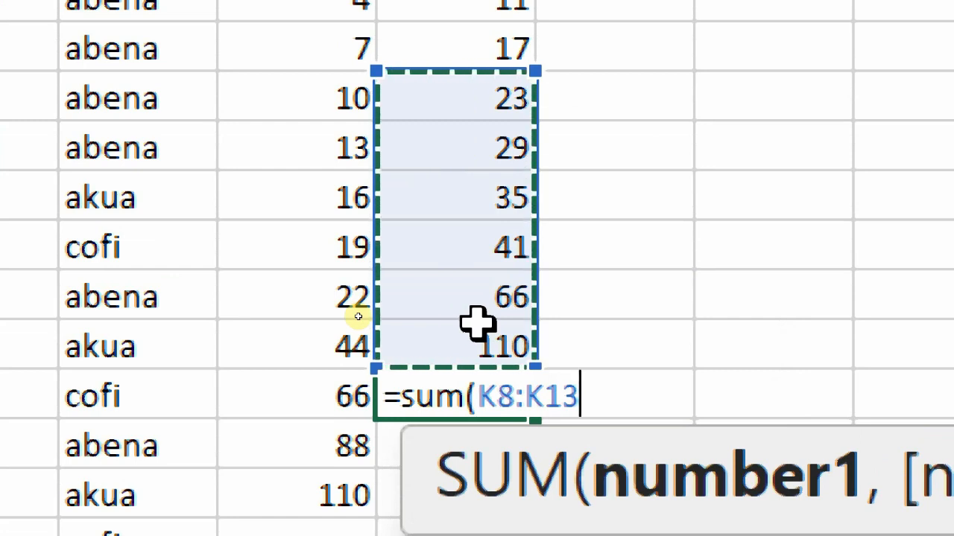
pyautogui.write(')')
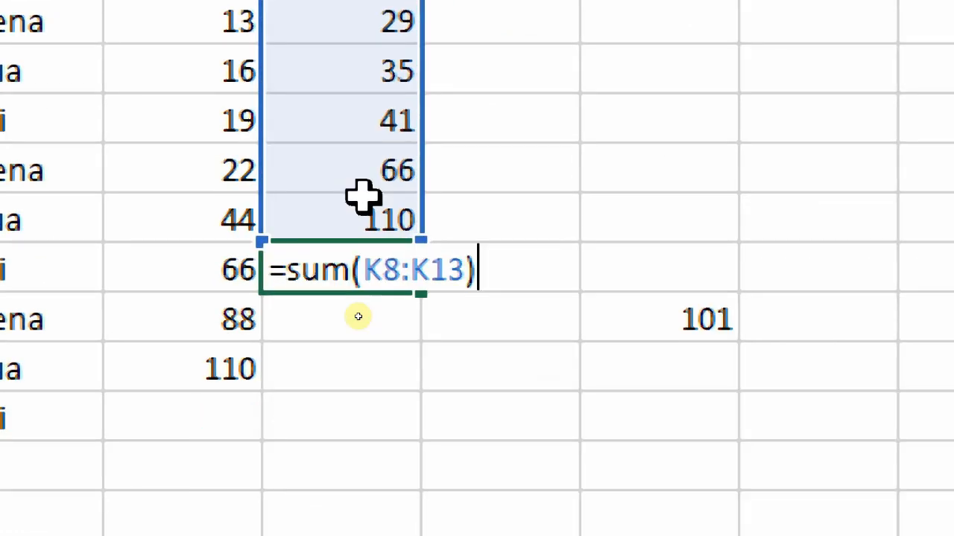
pyautogui.press('Return')
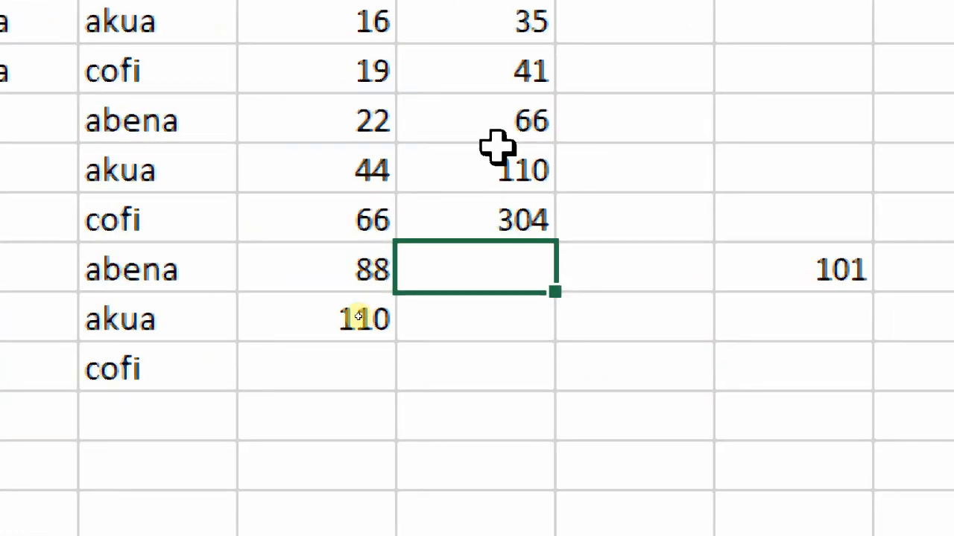
# Step: Enter the formula =K9-K14 in K15, directly below the sum
pyautogui.click(499, 212)
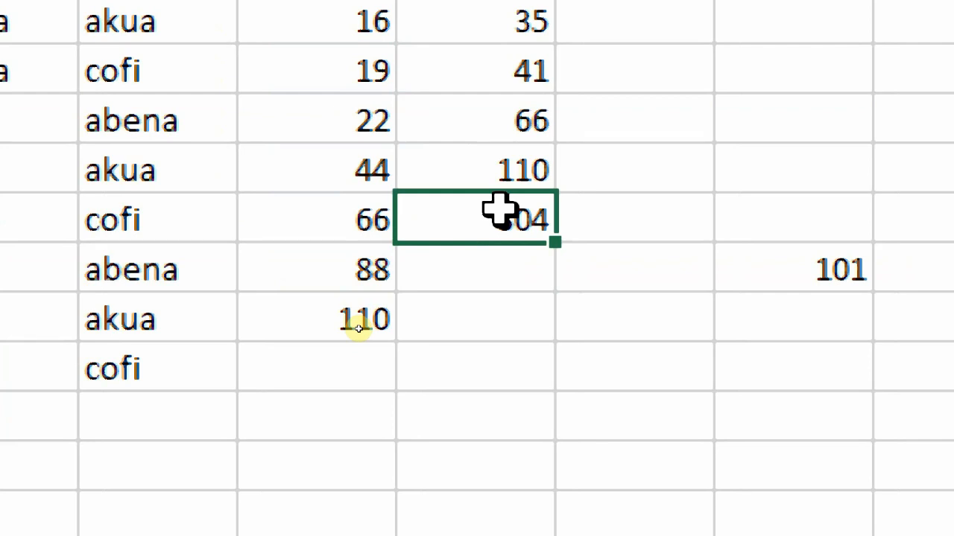
pyautogui.scroll(1, 532, 138)
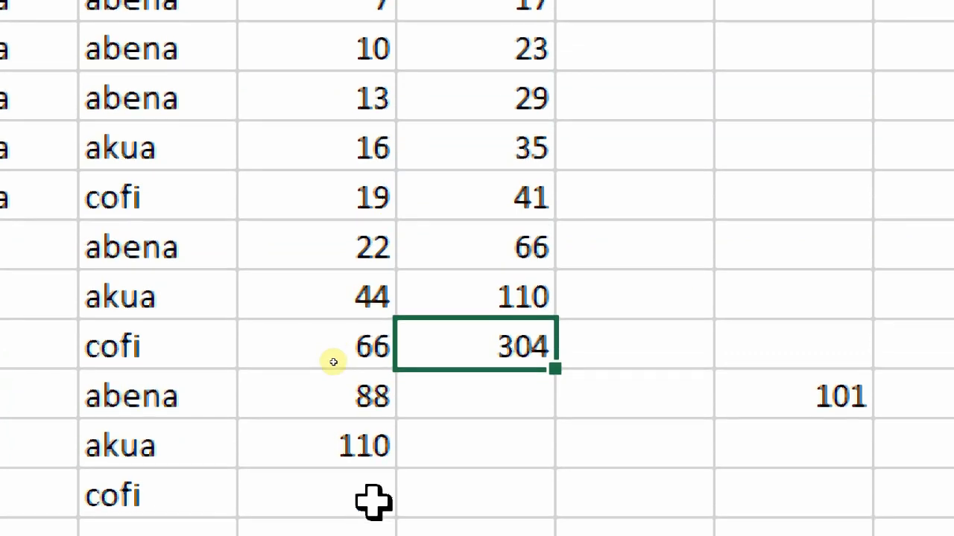
pyautogui.press('Down')
pyautogui.write('=K9')
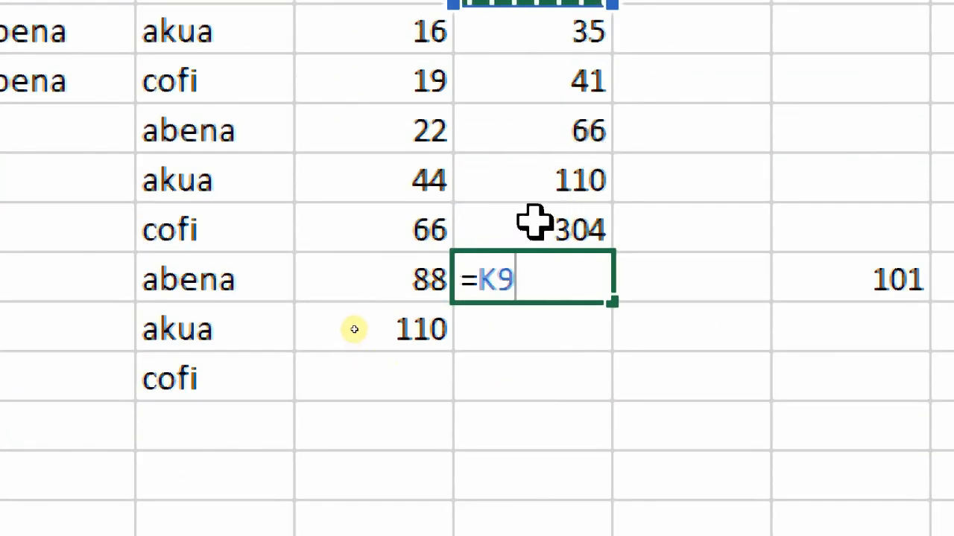
pyautogui.write('-')
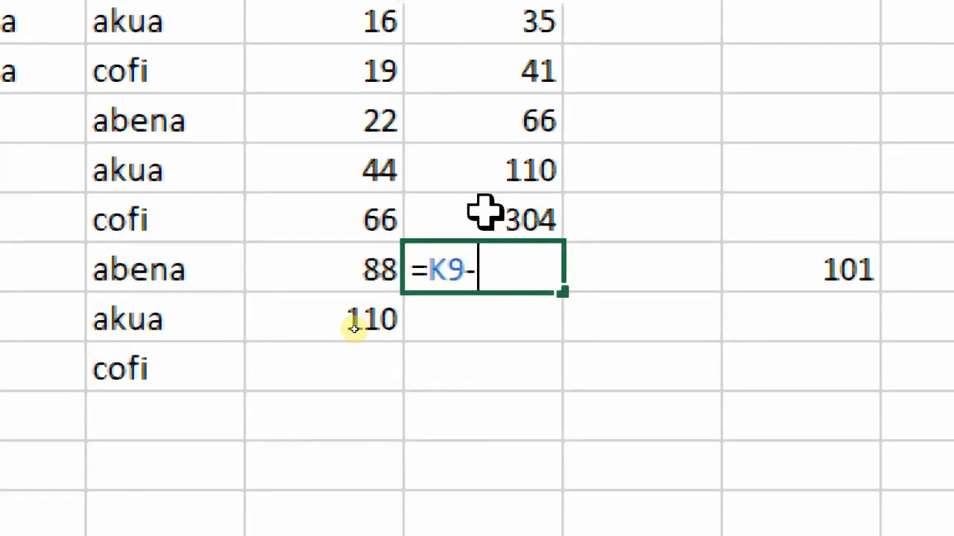
pyautogui.click(485, 214)
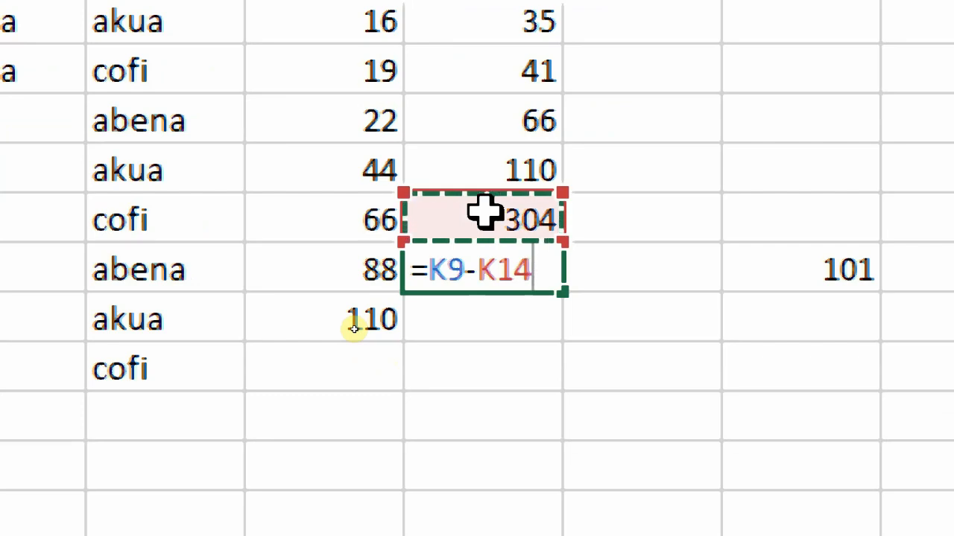
pyautogui.press('Return')
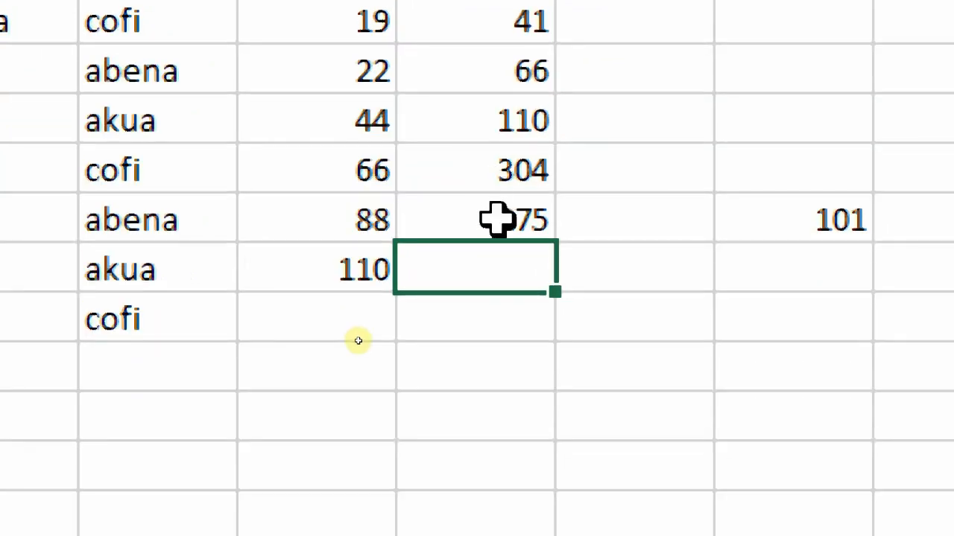